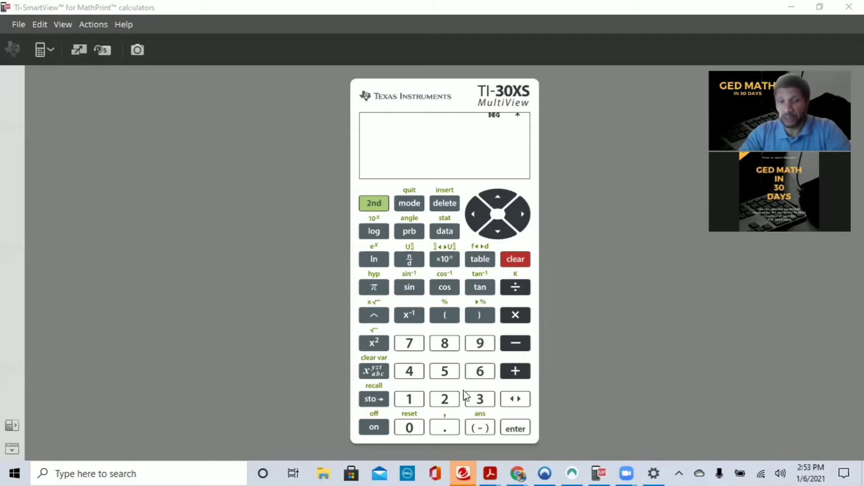
Compute 3+2 = 5 and 9−6 = 3 on the emulator keypad
left_click(480, 399)
left_click(515, 371)
left_click(454, 402)
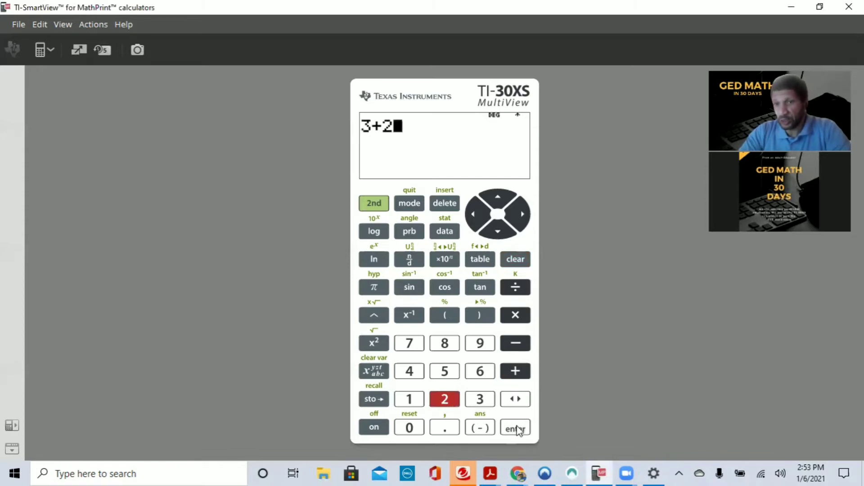
left_click(516, 428)
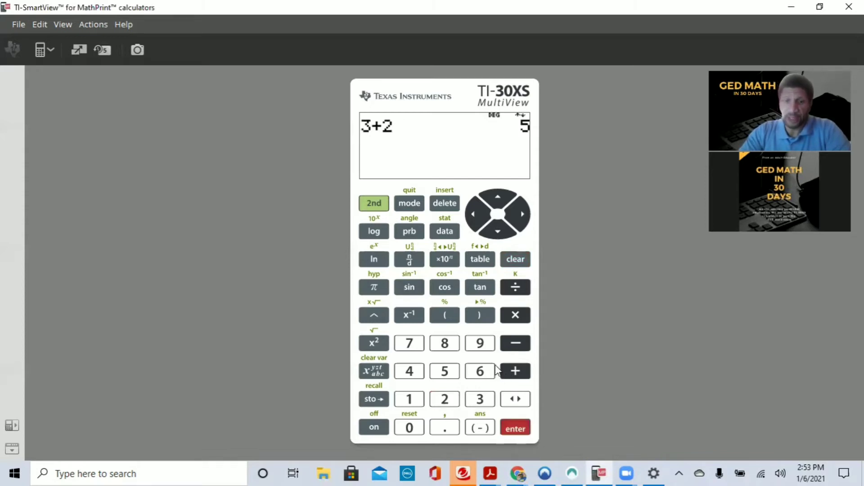
left_click(479, 348)
left_click(516, 344)
left_click(490, 371)
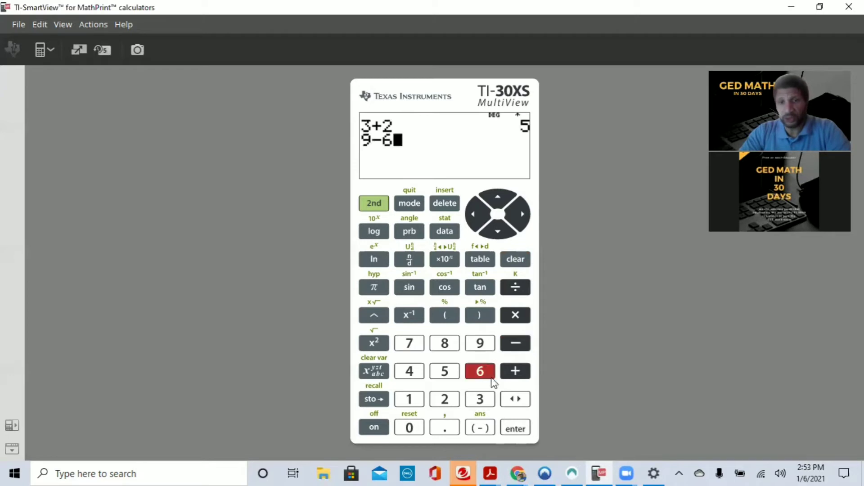
left_click(519, 428)
Compute 8×5 = 40 and 9÷3 = 3, then clear the display history
left_click(444, 345)
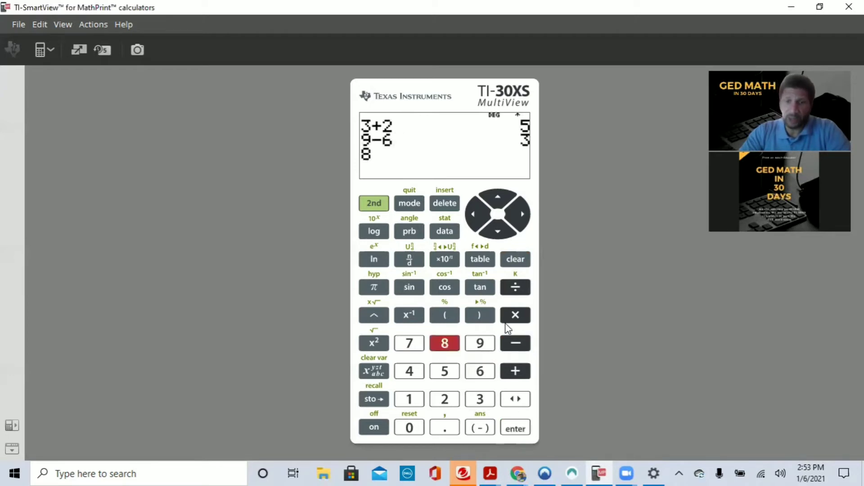
left_click(513, 318)
left_click(446, 373)
left_click(517, 428)
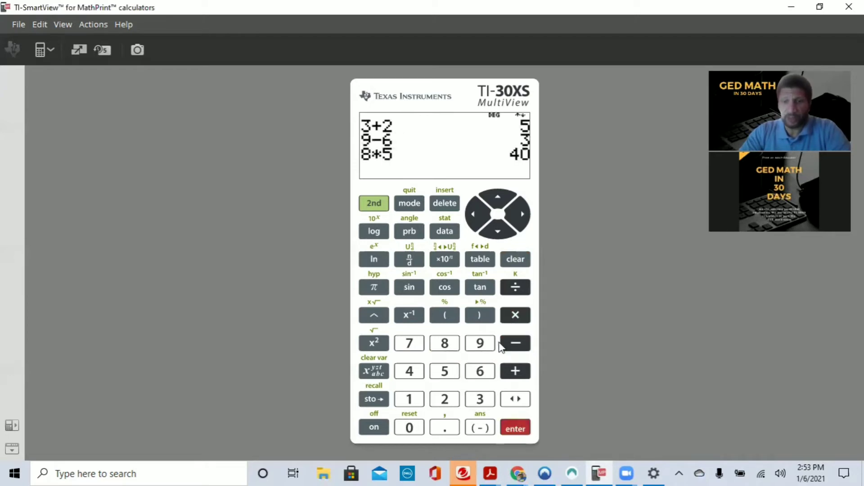
left_click(480, 344)
left_click(516, 287)
left_click(479, 400)
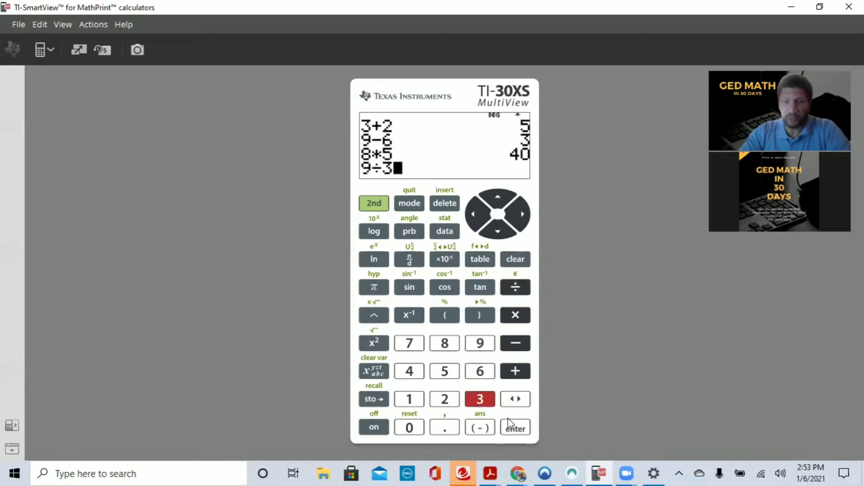
left_click(515, 429)
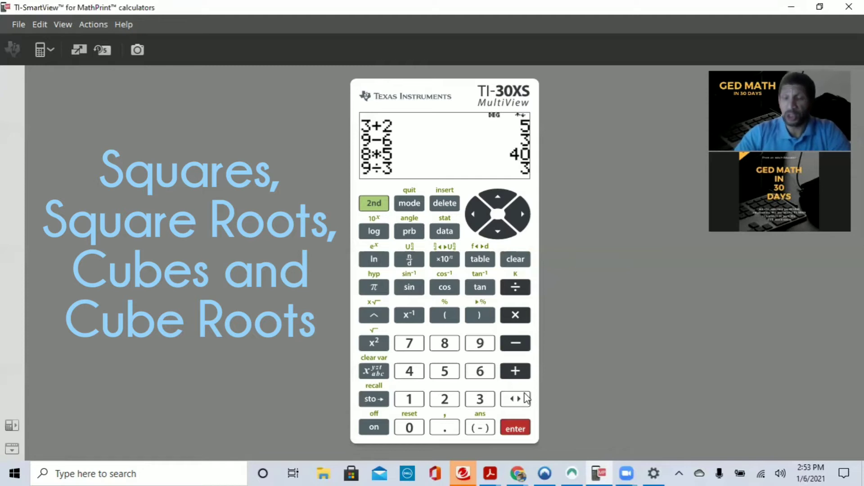
left_click(524, 260)
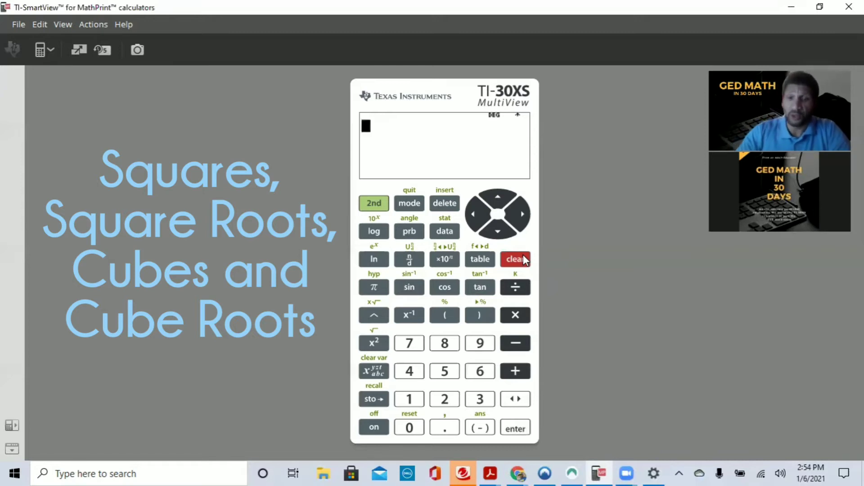
Evaluate 3×3 and 3² to get 9 both times, then clear the display
left_click(480, 400)
left_click(515, 315)
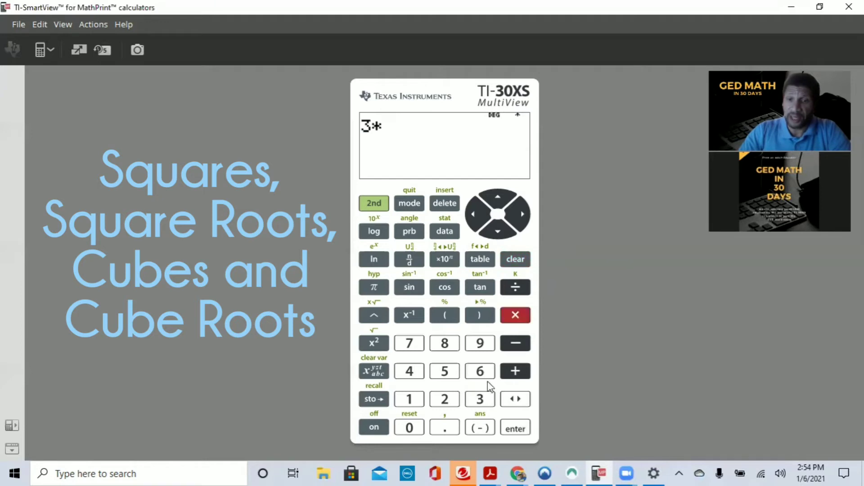
left_click(484, 399)
left_click(518, 430)
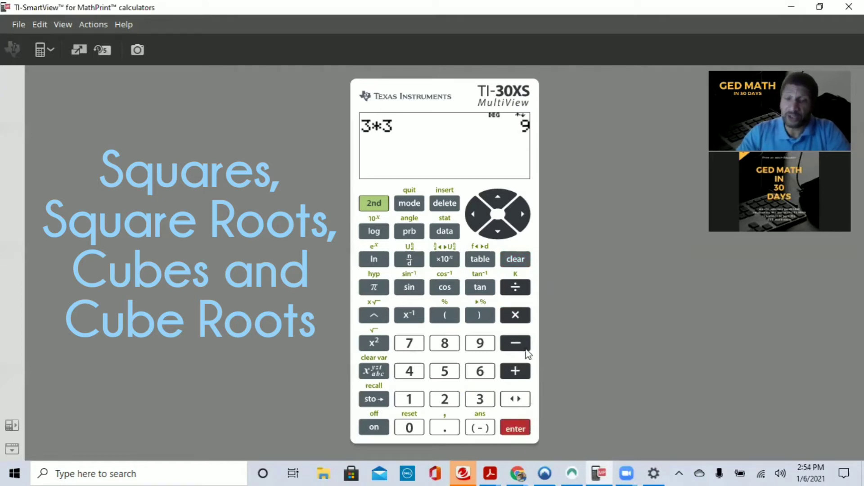
left_click(481, 399)
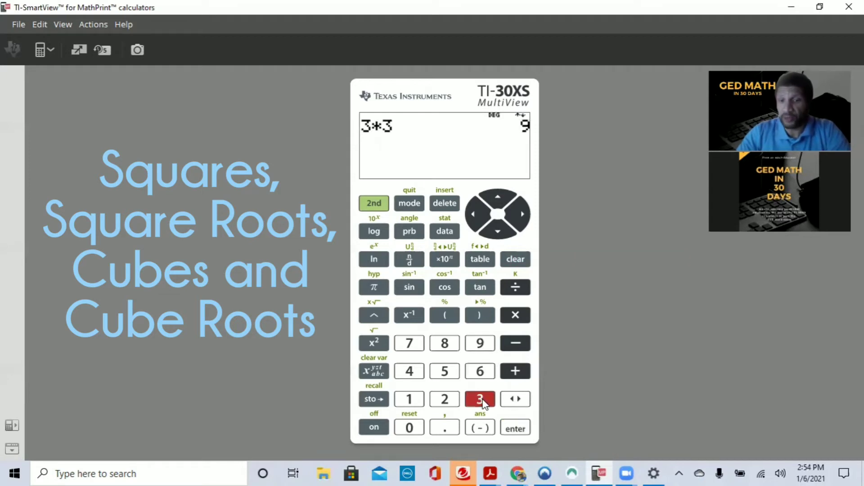
left_click(376, 345)
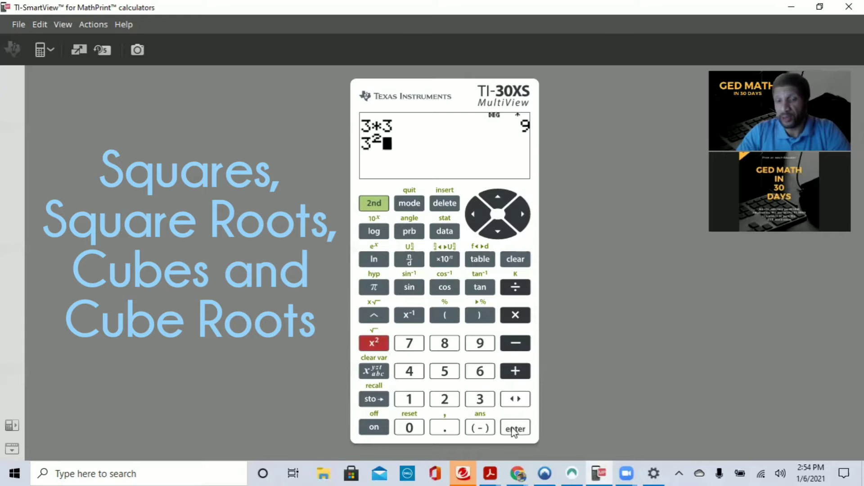
left_click(515, 430)
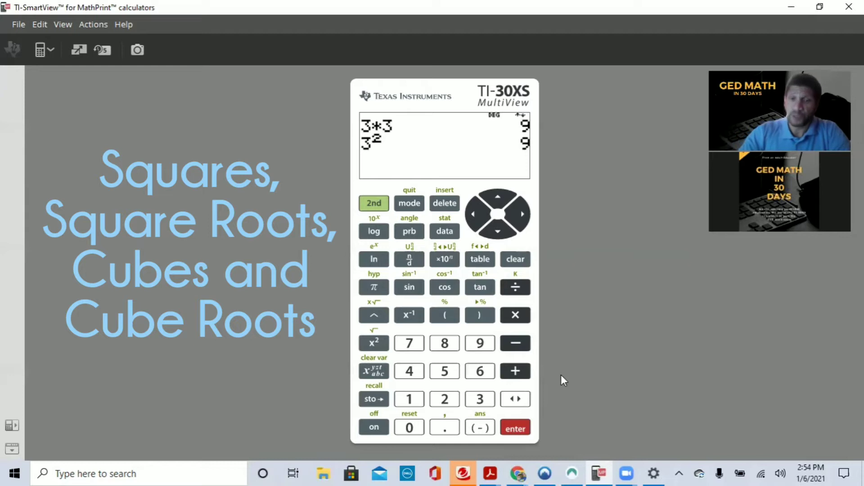
left_click(521, 256)
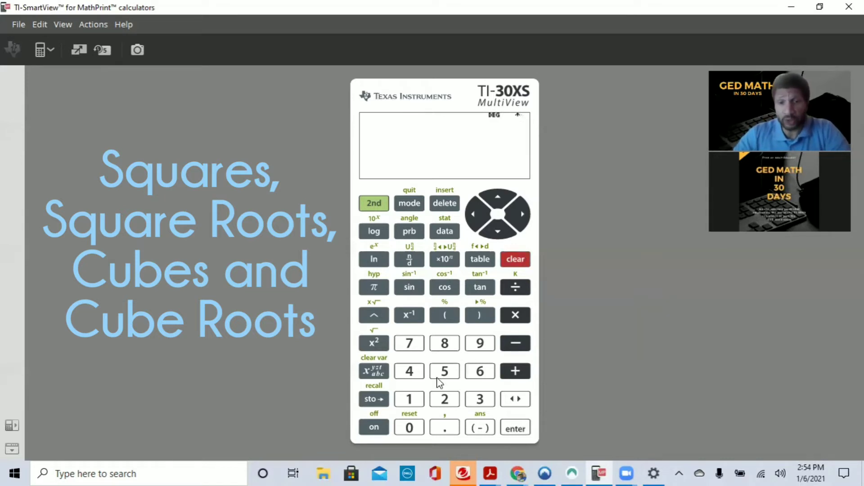
Evaluate the squares 1², 2², 3² and 4²
left_click(410, 399)
left_click(383, 350)
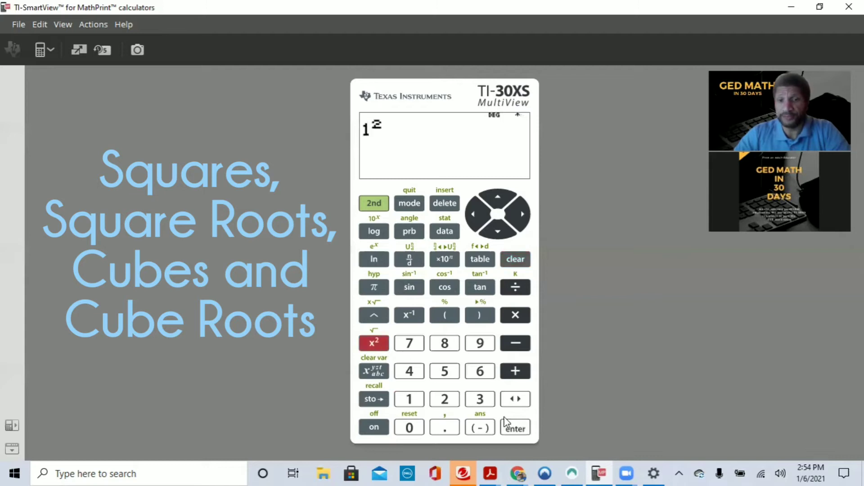
left_click(512, 428)
left_click(445, 400)
left_click(384, 348)
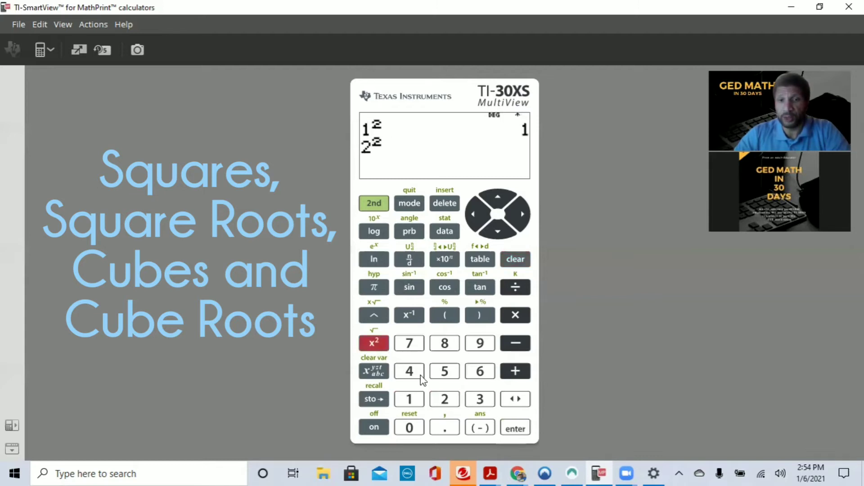
left_click(516, 429)
left_click(480, 399)
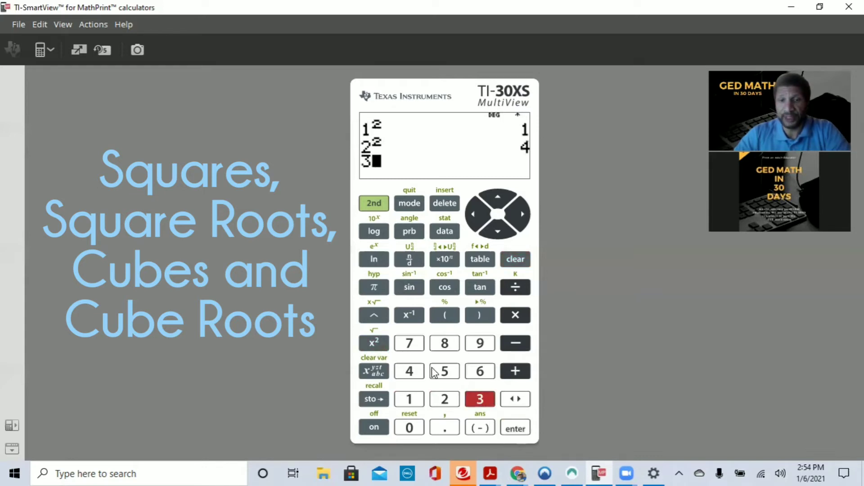
left_click(375, 344)
left_click(514, 430)
left_click(409, 372)
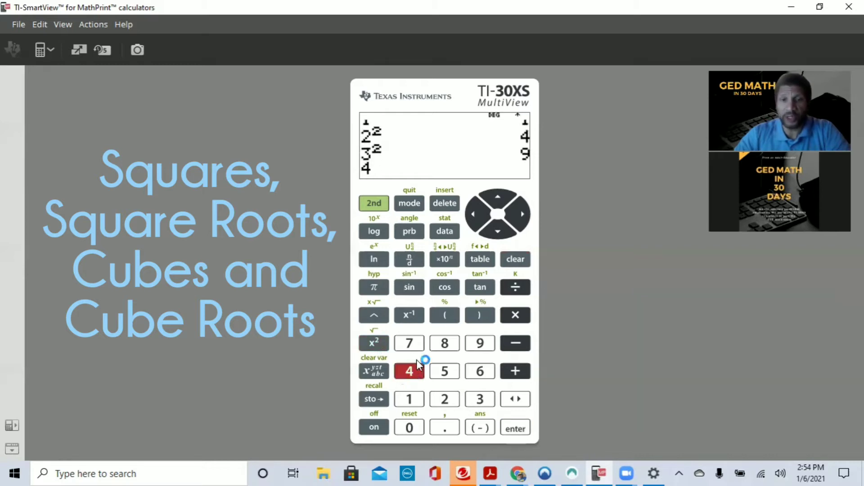
left_click(375, 344)
left_click(519, 427)
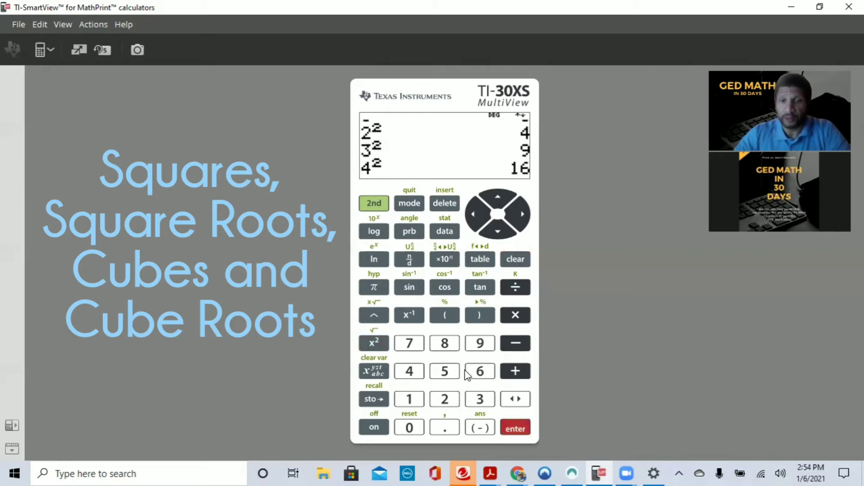
Delete a mistaken 65² entry and evaluate 5² instead
left_click(478, 372)
left_click(444, 371)
left_click(375, 347)
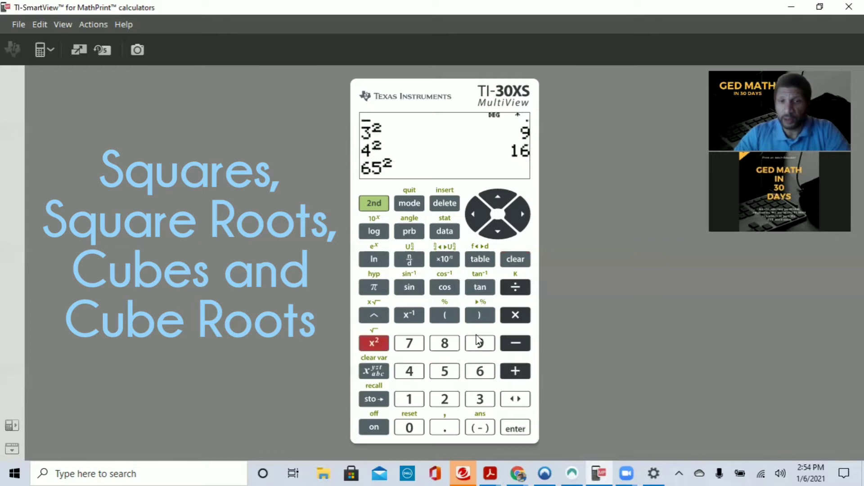
left_click(439, 203)
left_click(439, 203)
left_click(439, 203)
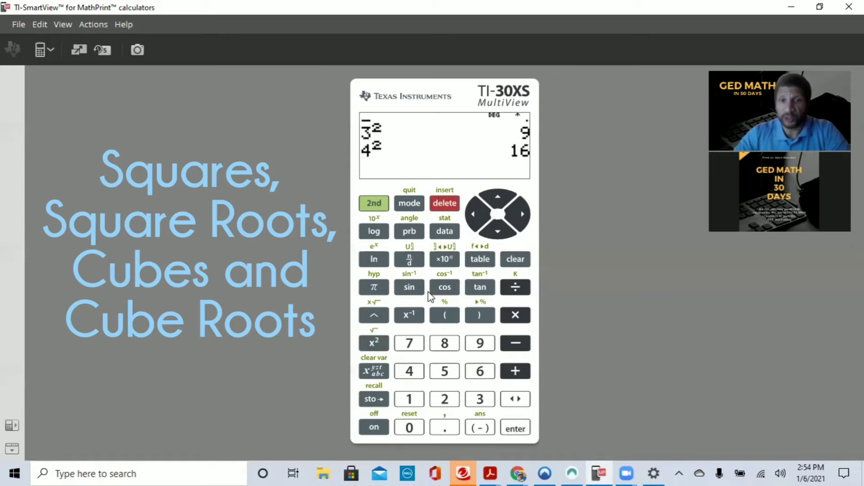
left_click(444, 372)
left_click(374, 343)
left_click(524, 432)
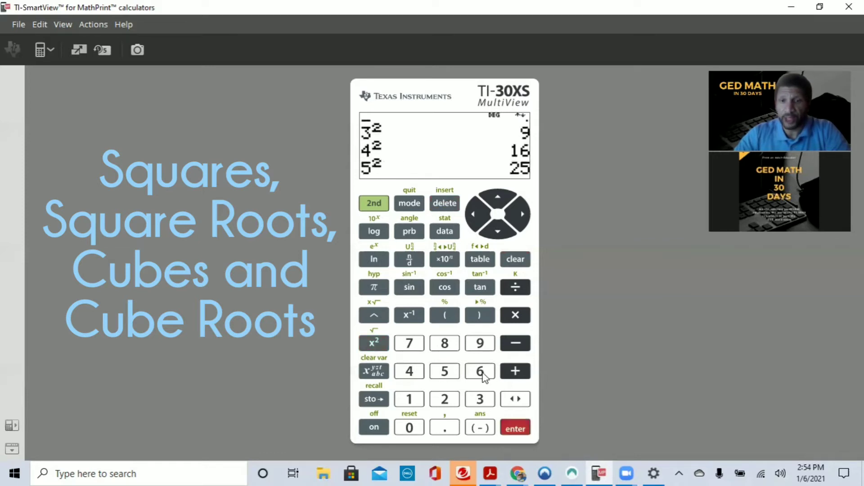
Evaluate 6², 7² and 8² = 64, after a stray plain 8 entry
left_click(480, 372)
left_click(373, 344)
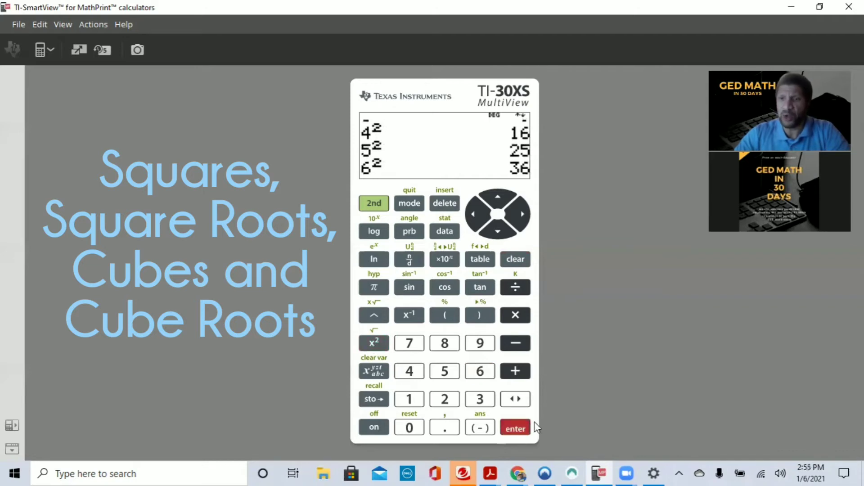
left_click(409, 343)
left_click(374, 343)
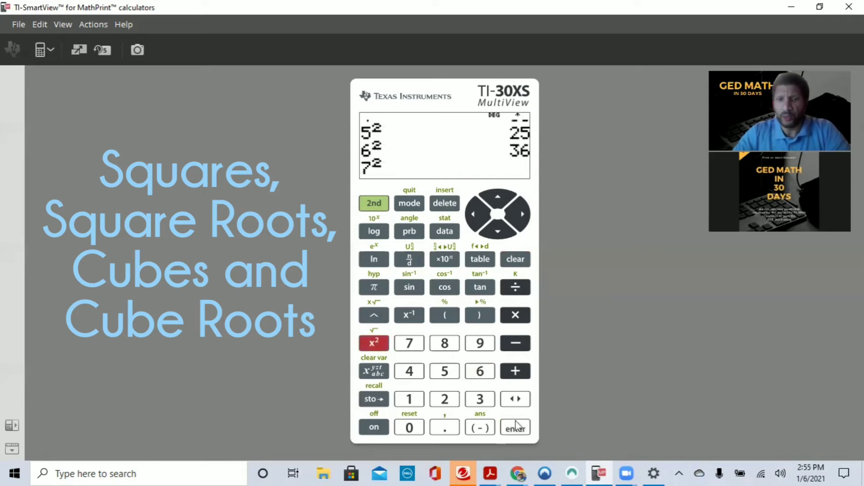
left_click(515, 425)
left_click(445, 343)
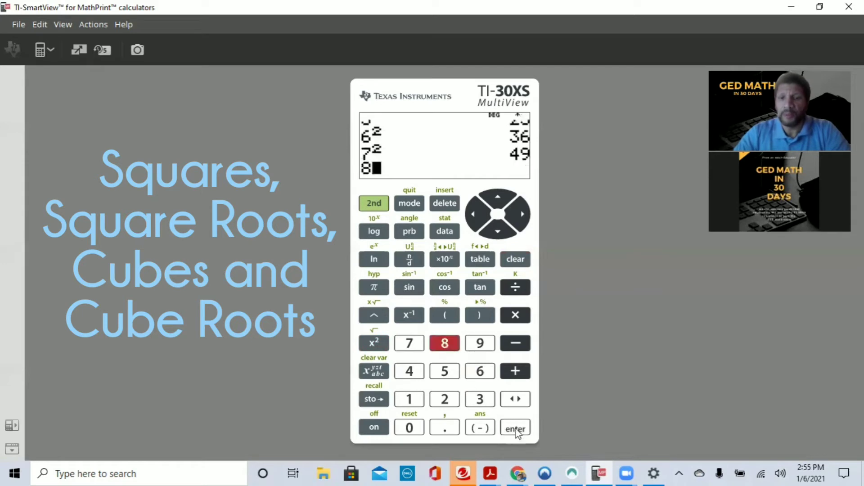
left_click(516, 428)
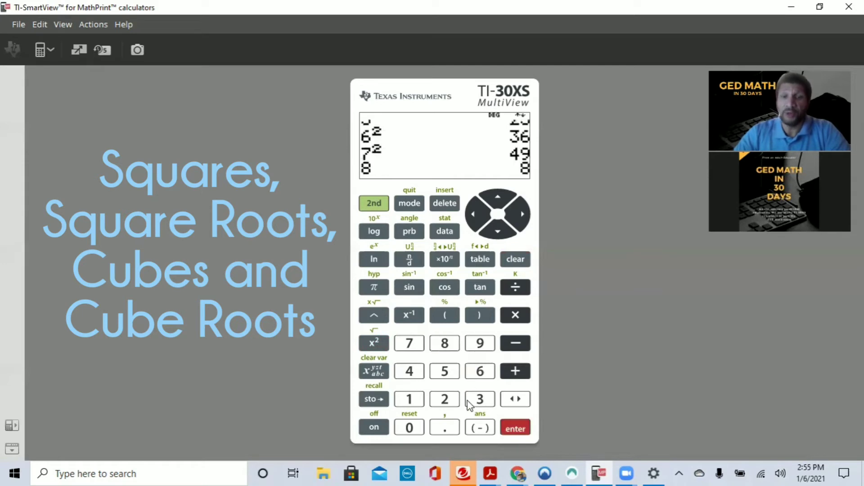
left_click(445, 343)
left_click(373, 343)
left_click(524, 428)
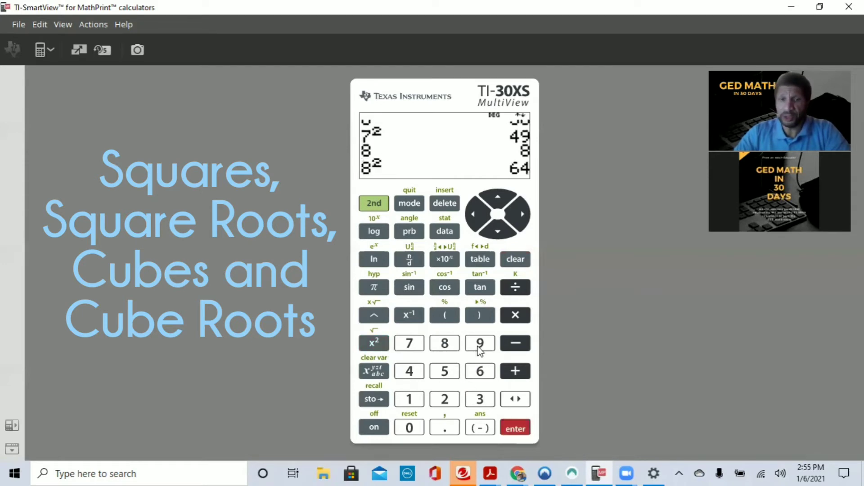
Evaluate 9² = 81 and 10² = 100
left_click(480, 343)
left_click(374, 343)
left_click(513, 430)
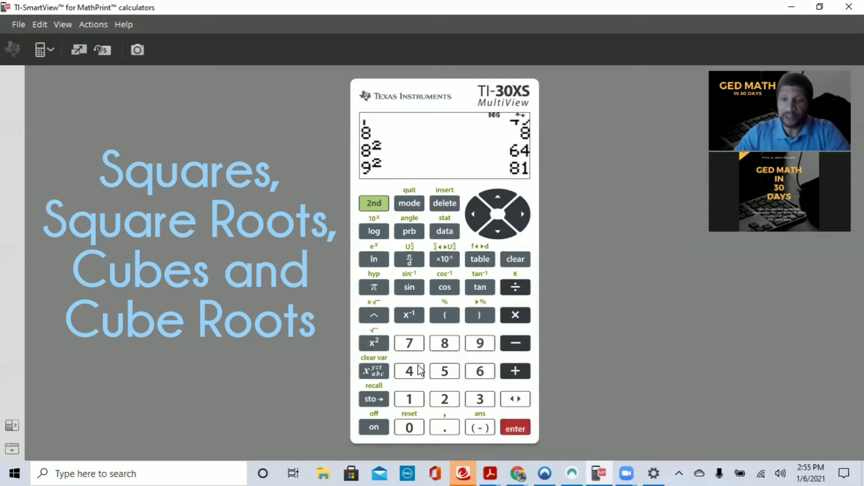
left_click(410, 402)
left_click(409, 427)
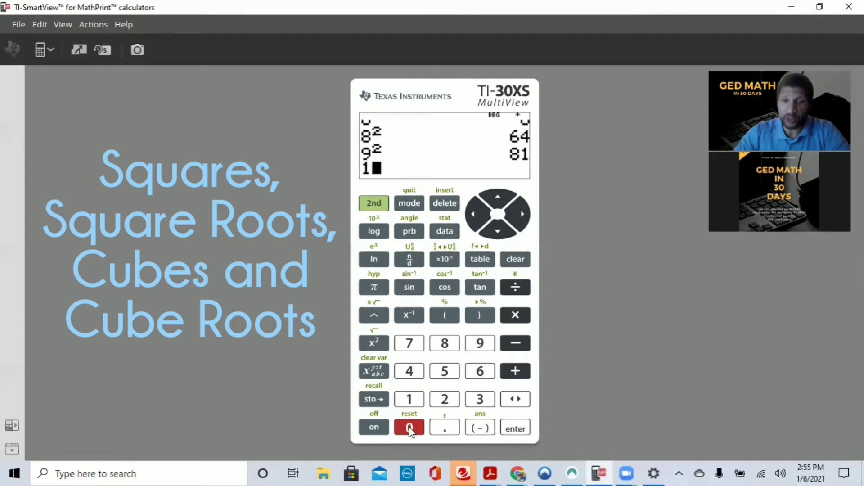
left_click(377, 346)
left_click(529, 432)
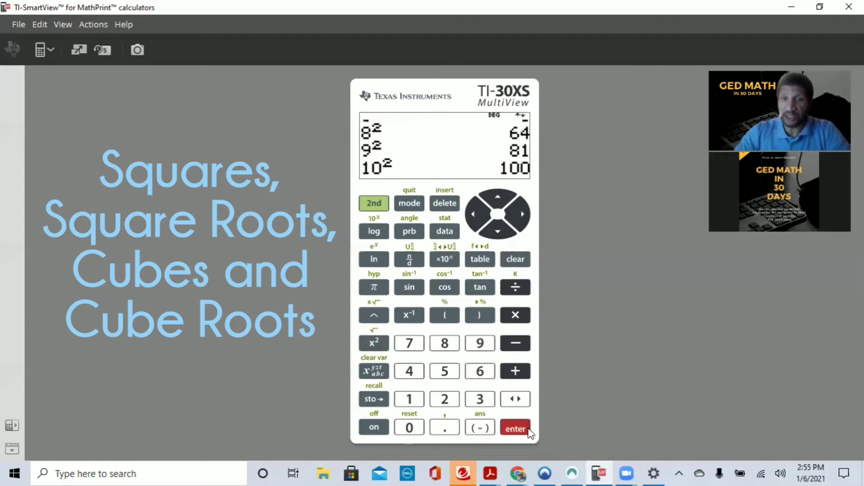
Evaluate -3² as -9 and (-3)² as 9
left_click(480, 430)
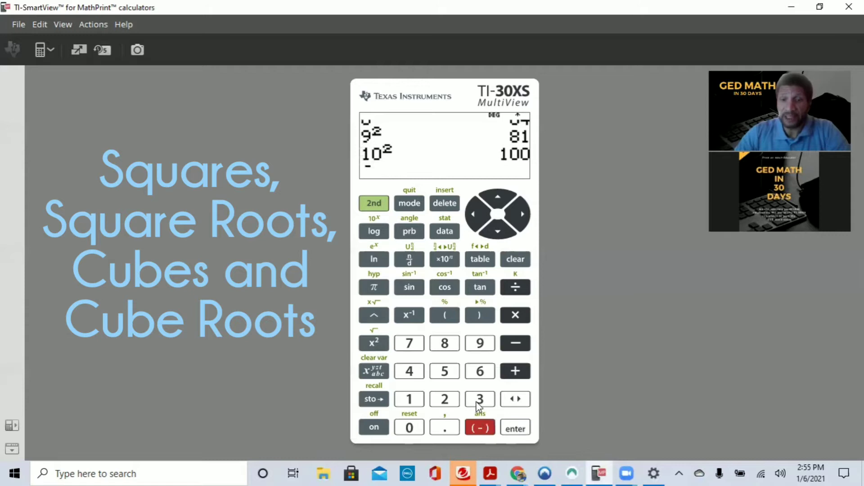
left_click(473, 398)
left_click(374, 344)
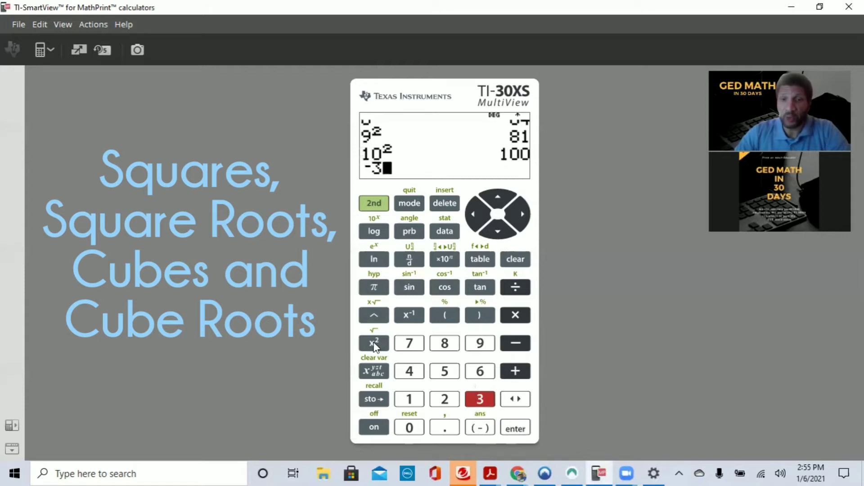
left_click(522, 428)
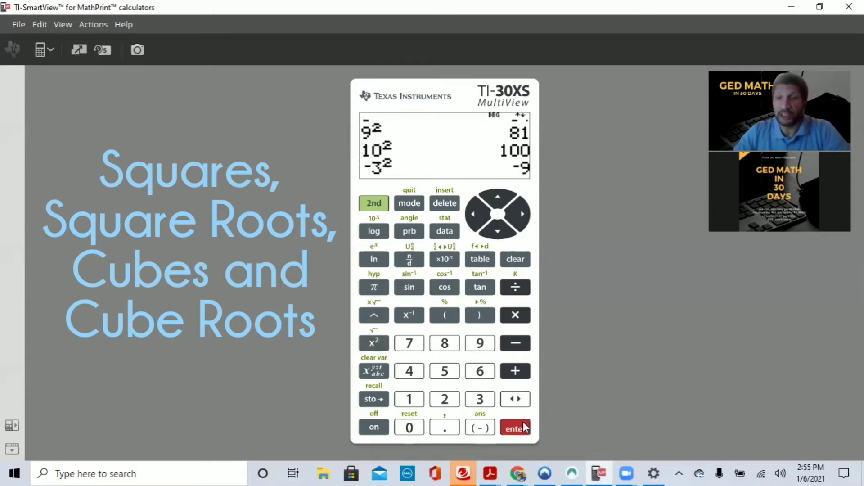
left_click(444, 313)
left_click(480, 429)
left_click(481, 398)
left_click(479, 315)
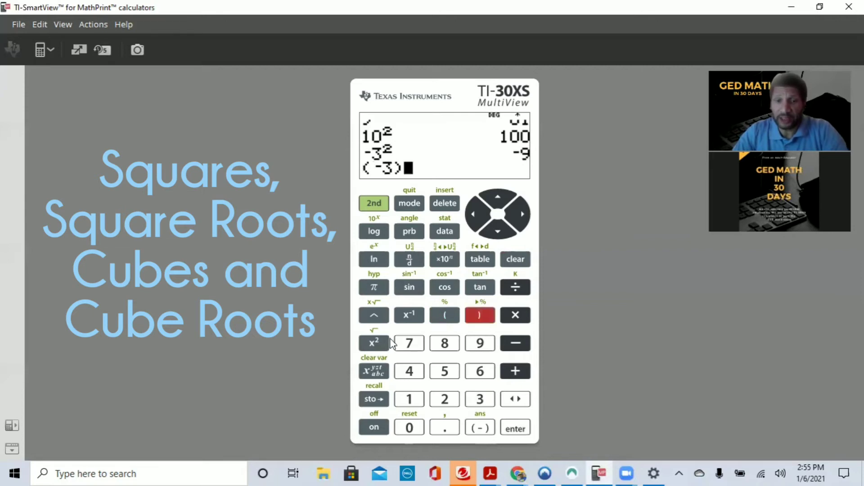
left_click(379, 345)
left_click(521, 431)
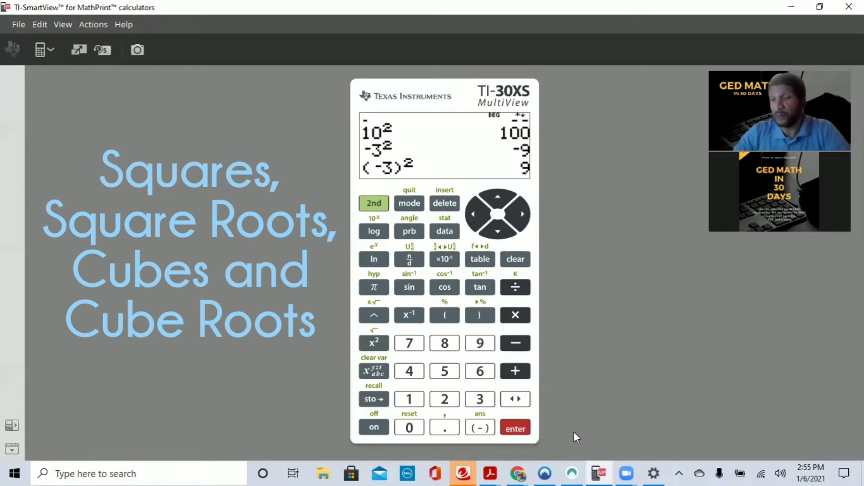
Evaluate (-5)² as 25, removing an extra parenthesis, then clear the display
left_click(444, 315)
left_click(443, 315)
left_click(444, 315)
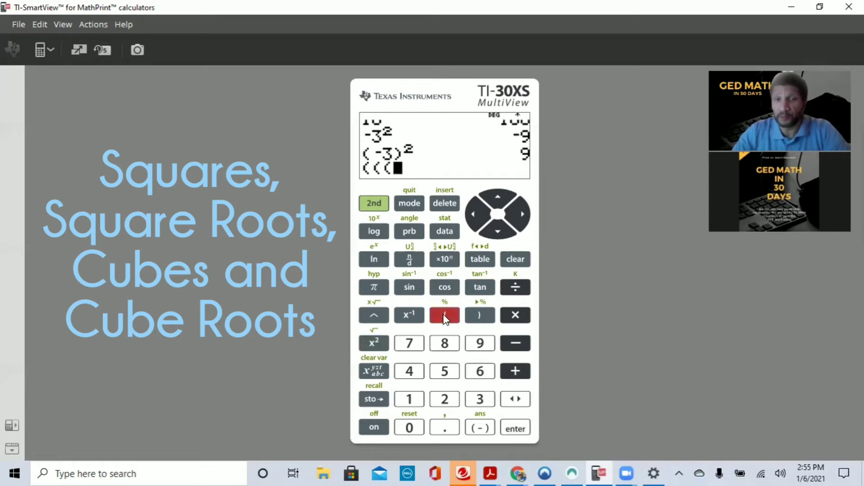
left_click(450, 208)
left_click(449, 208)
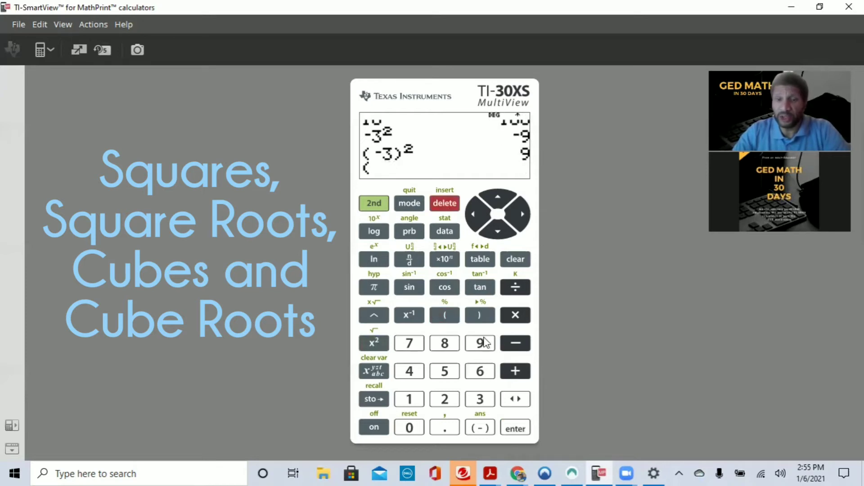
left_click(480, 427)
left_click(444, 371)
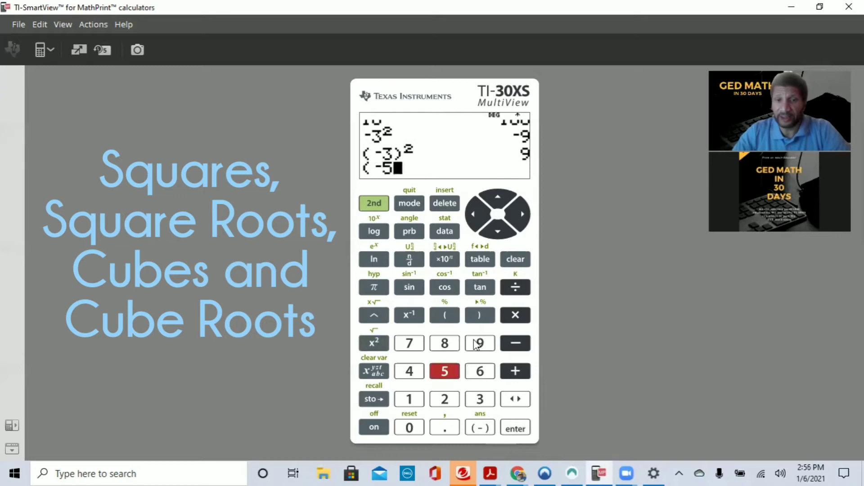
left_click(480, 315)
left_click(374, 343)
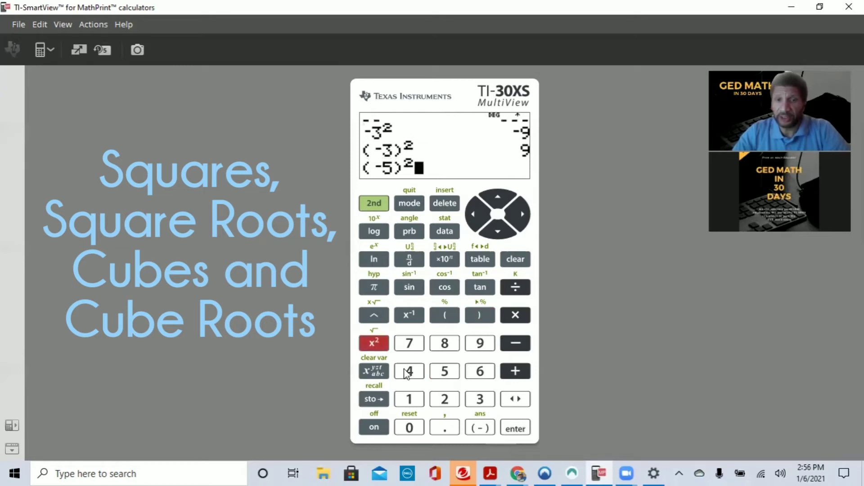
left_click(525, 430)
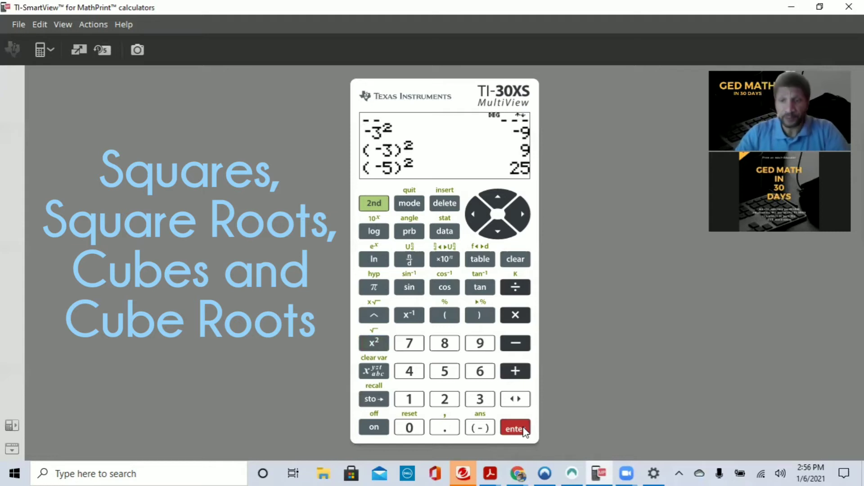
left_click(516, 259)
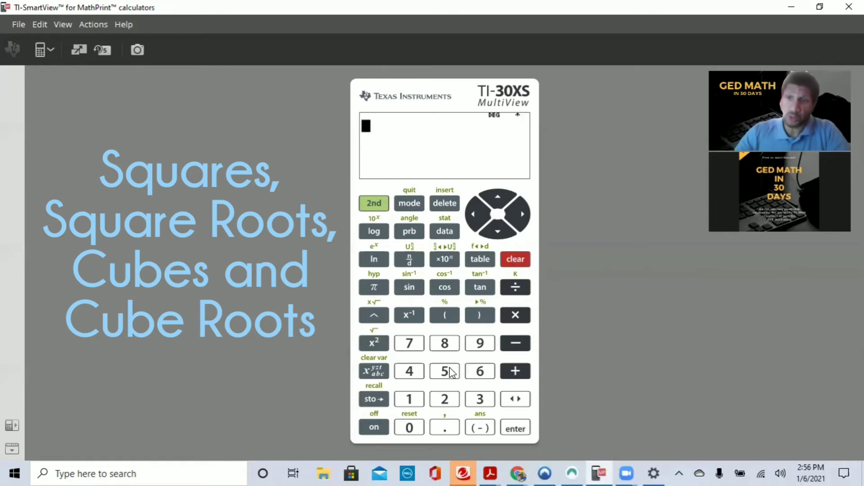
Evaluate 10² on the empty display to get 100
left_click(409, 400)
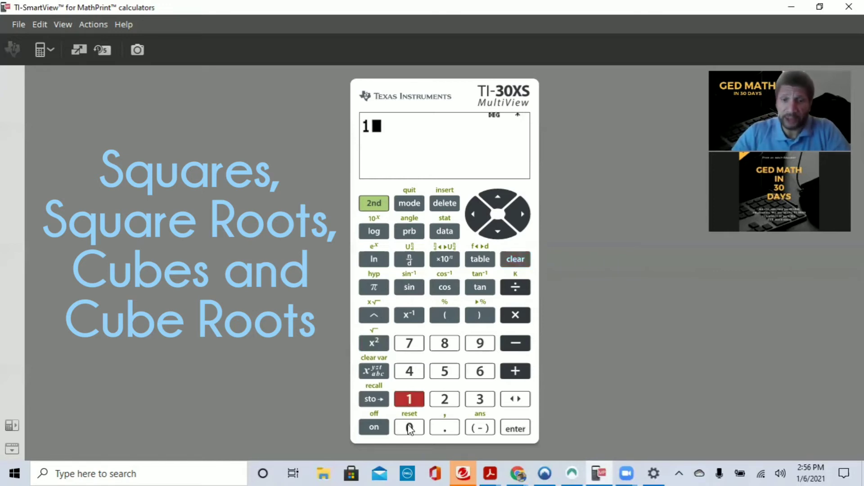
left_click(410, 428)
left_click(374, 343)
left_click(515, 428)
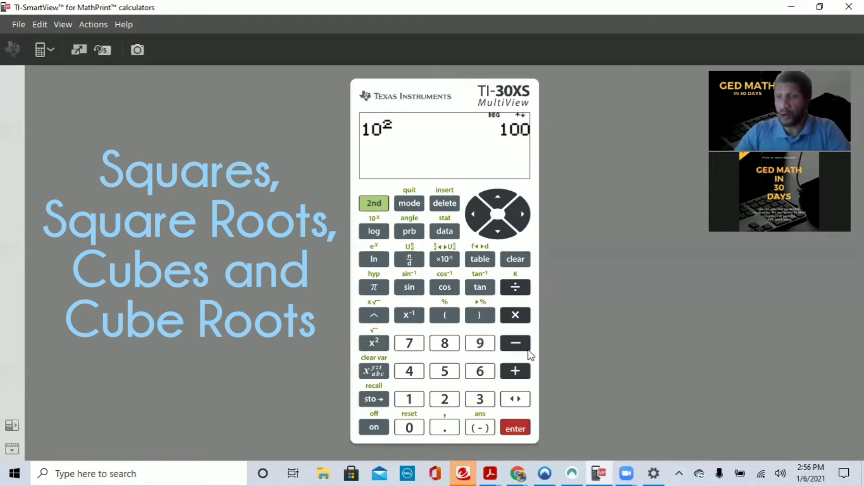
left_click(377, 205)
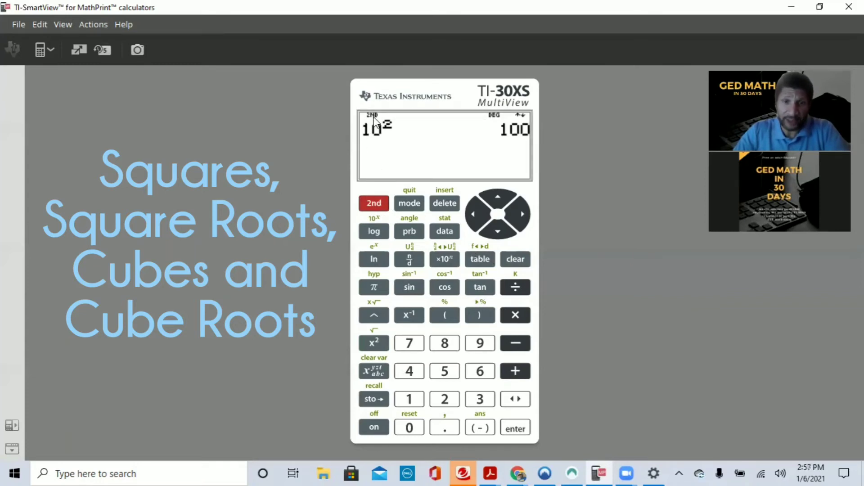
Evaluate √100 to get 10
left_click(379, 346)
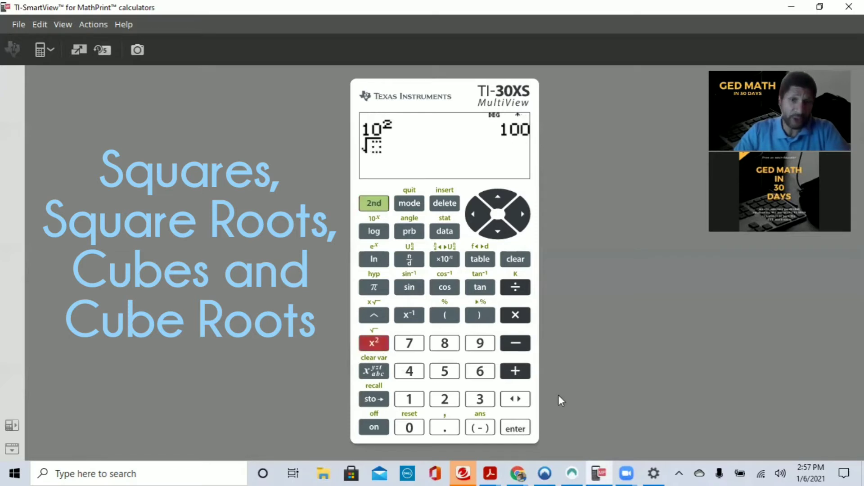
left_click(409, 399)
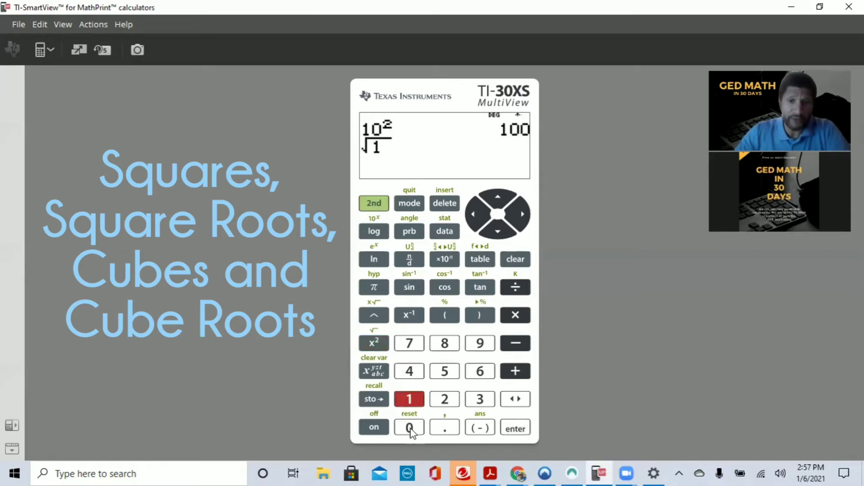
left_click(409, 427)
left_click(409, 427)
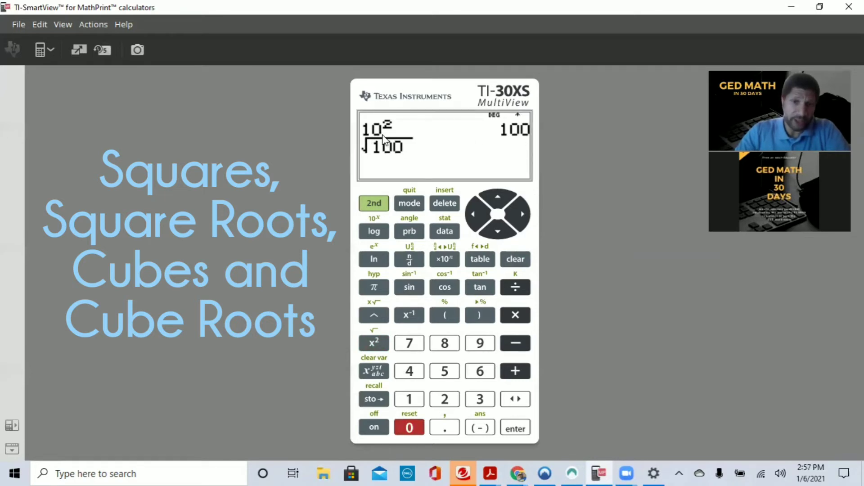
left_click(521, 216)
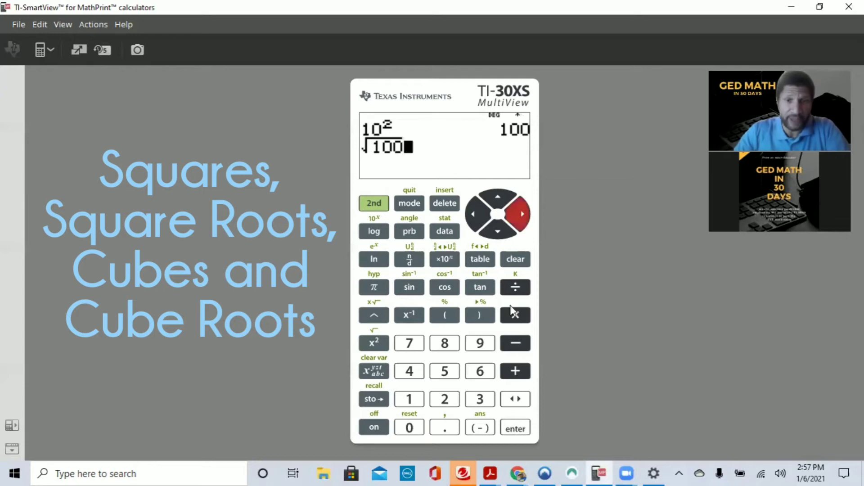
left_click(516, 427)
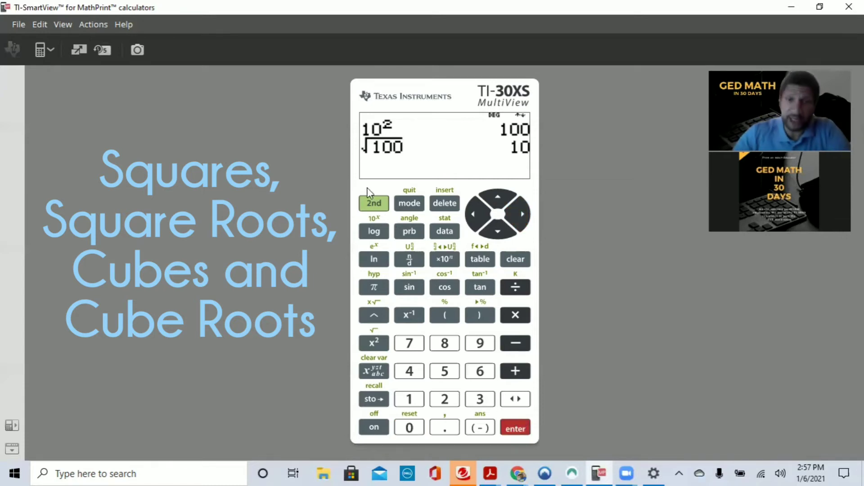
Evaluate √81 to get 9
left_click(370, 205)
left_click(375, 343)
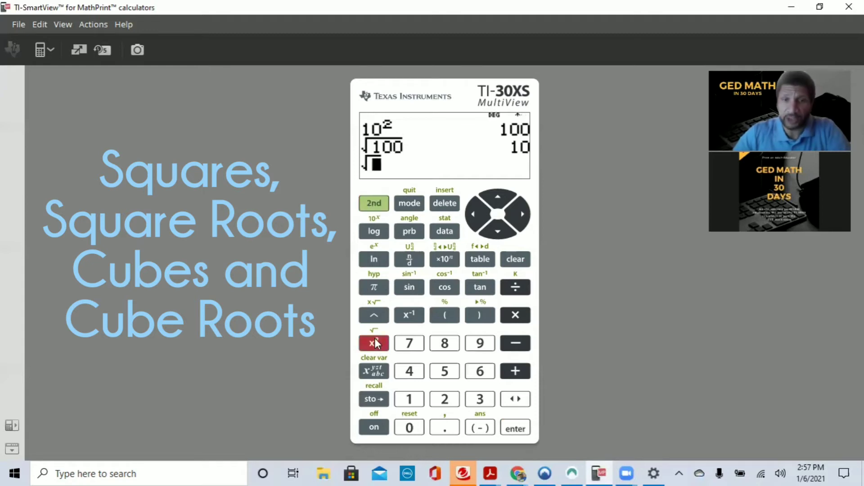
left_click(444, 343)
left_click(415, 395)
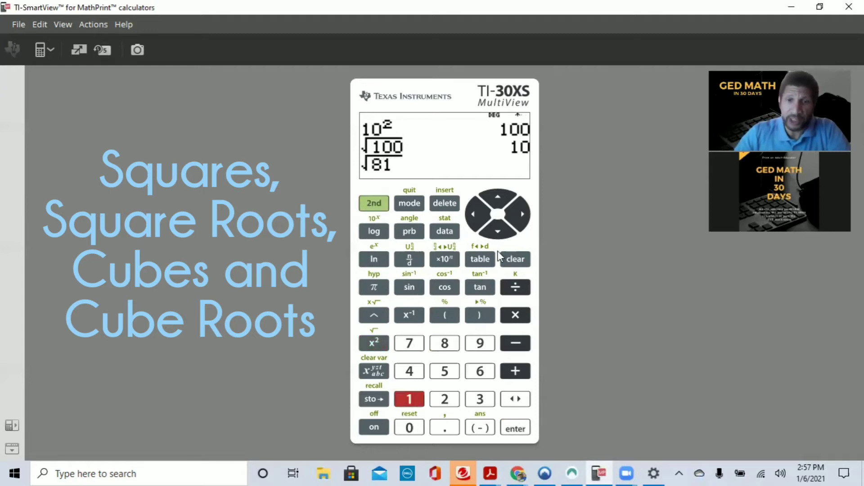
left_click(521, 214)
left_click(524, 429)
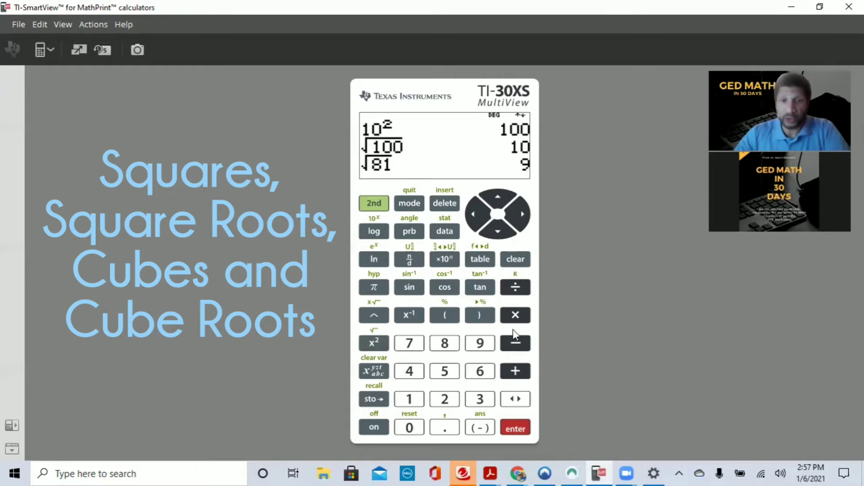
Evaluate √64 = 8 and √49 = 7
left_click(375, 205)
left_click(372, 350)
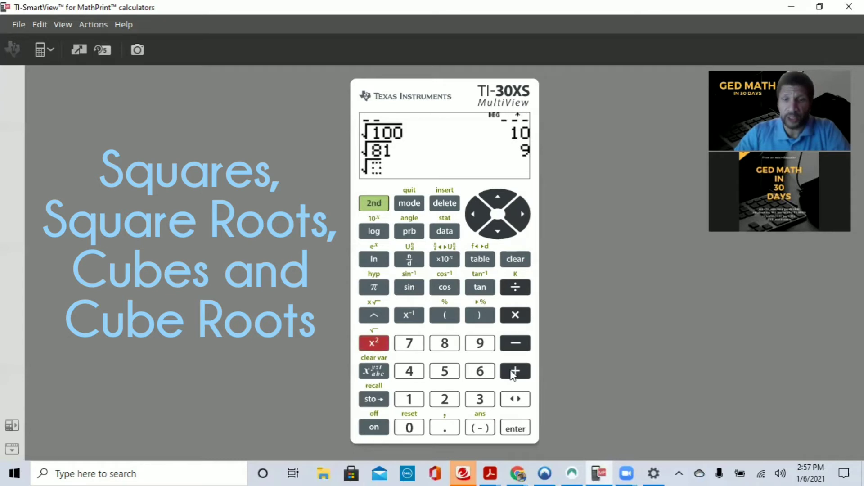
left_click(479, 372)
left_click(409, 372)
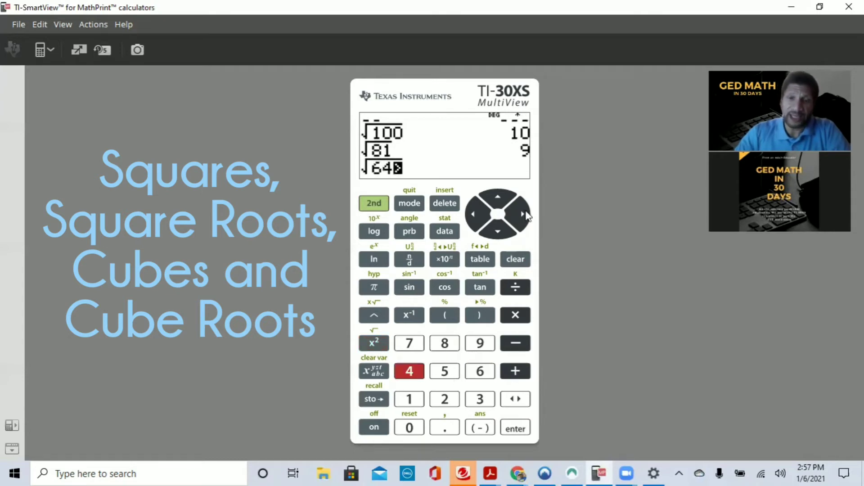
left_click(517, 211)
left_click(518, 428)
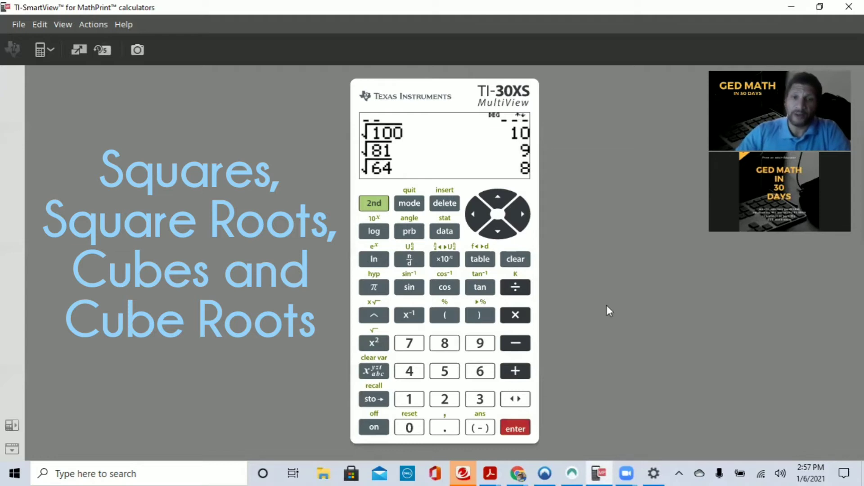
left_click(380, 206)
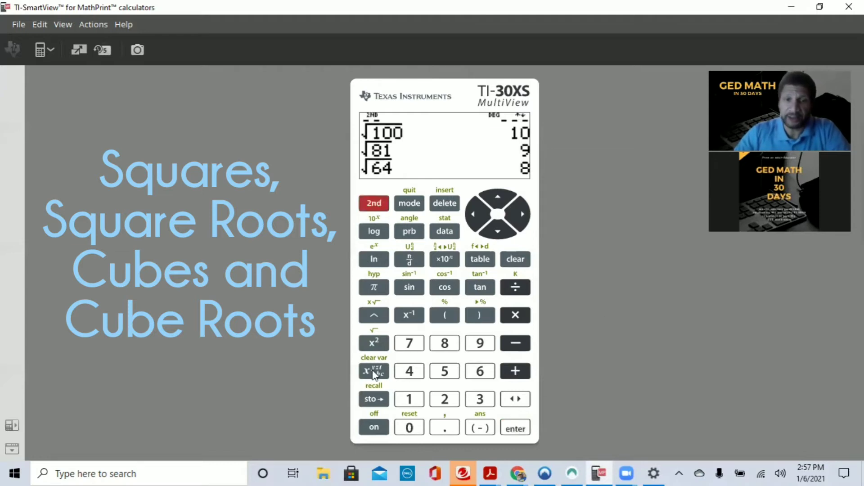
left_click(376, 333)
left_click(410, 371)
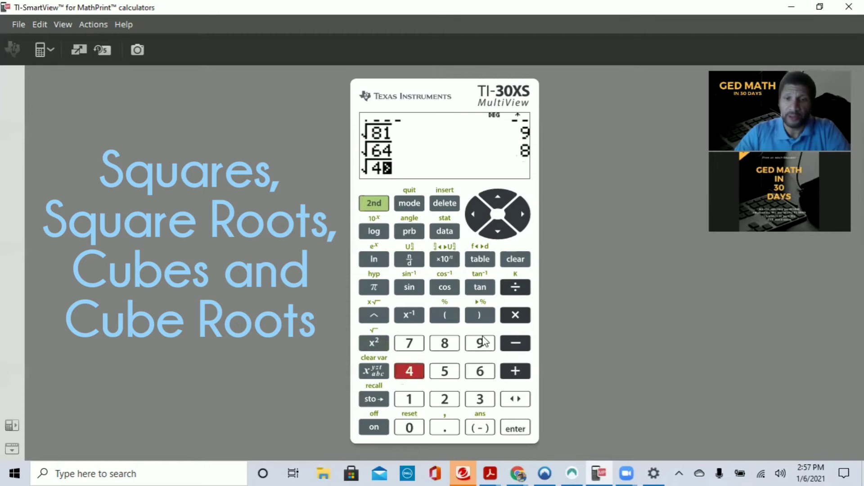
left_click(482, 343)
left_click(521, 215)
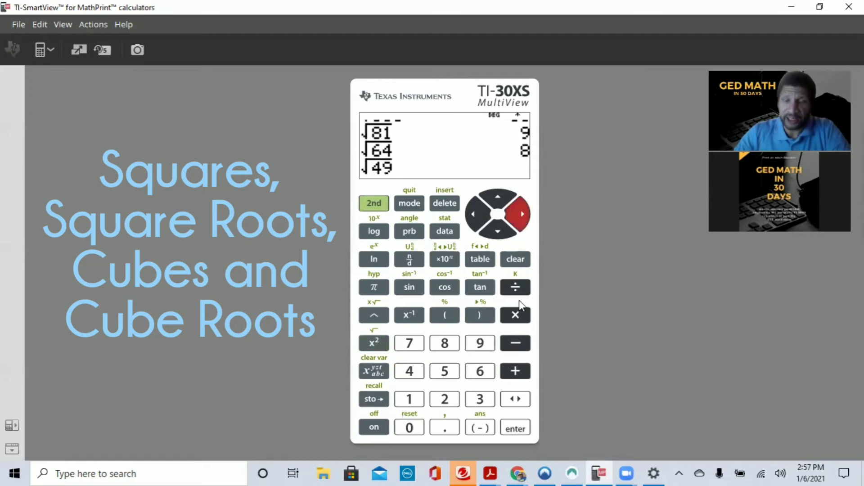
left_click(524, 429)
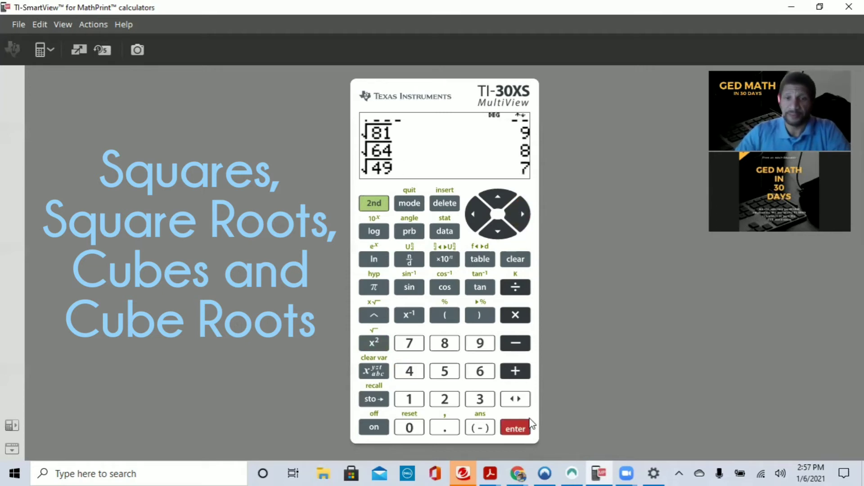
Evaluate √36 = 6 and √25 = 5
left_click(376, 206)
left_click(378, 344)
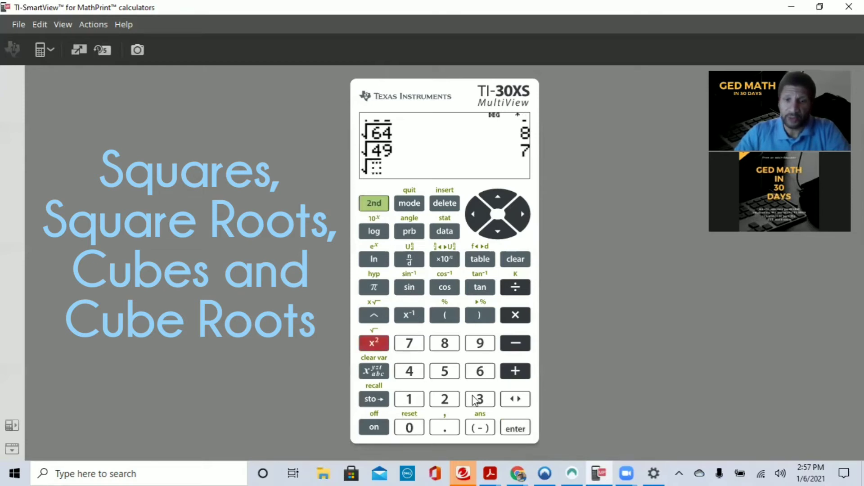
left_click(480, 399)
left_click(480, 372)
left_click(521, 213)
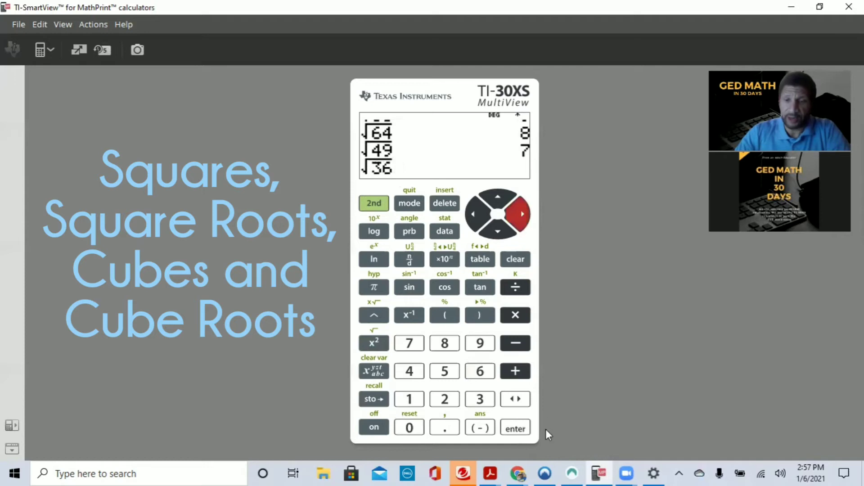
left_click(519, 430)
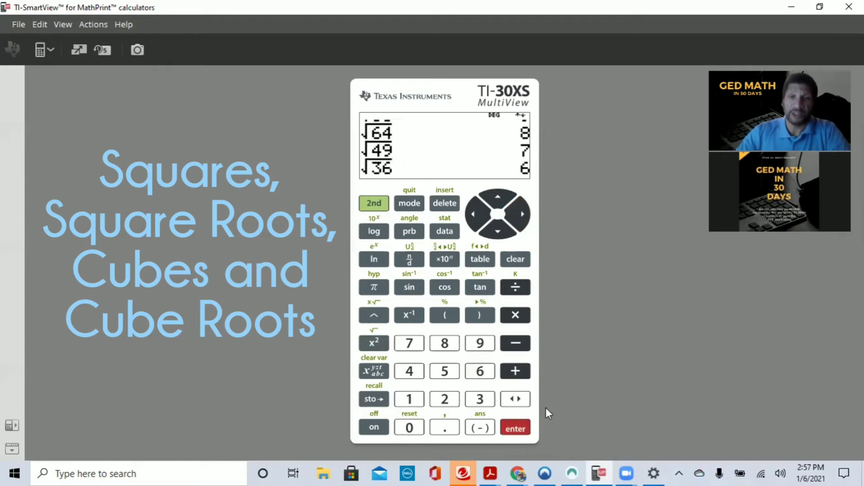
left_click(377, 208)
left_click(374, 342)
left_click(444, 400)
left_click(444, 372)
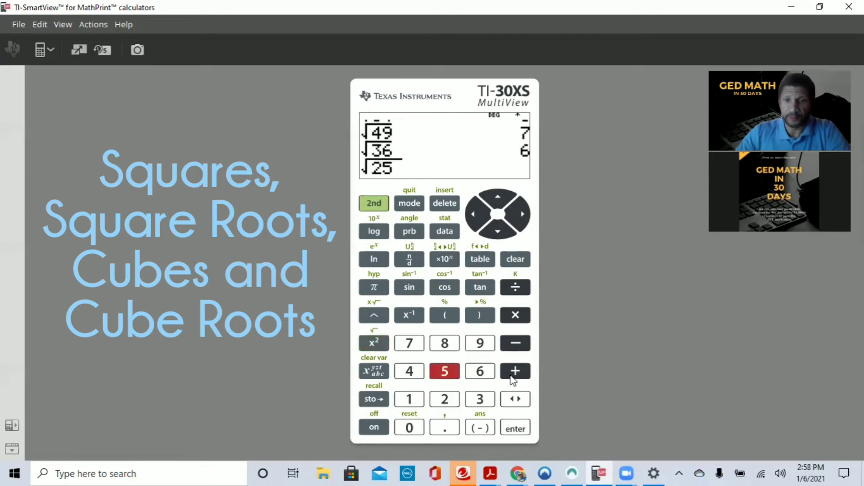
left_click(523, 216)
left_click(519, 428)
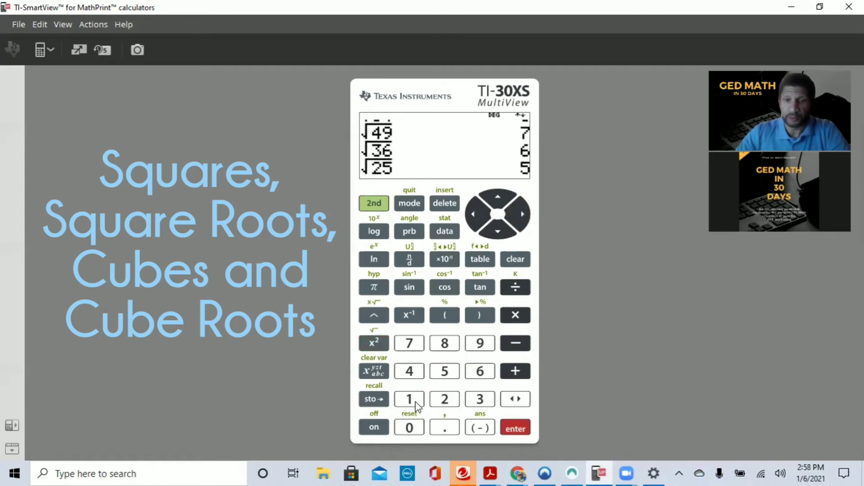
Delete a plain 16 entry and evaluate √16 = 4 instead
left_click(409, 399)
left_click(485, 370)
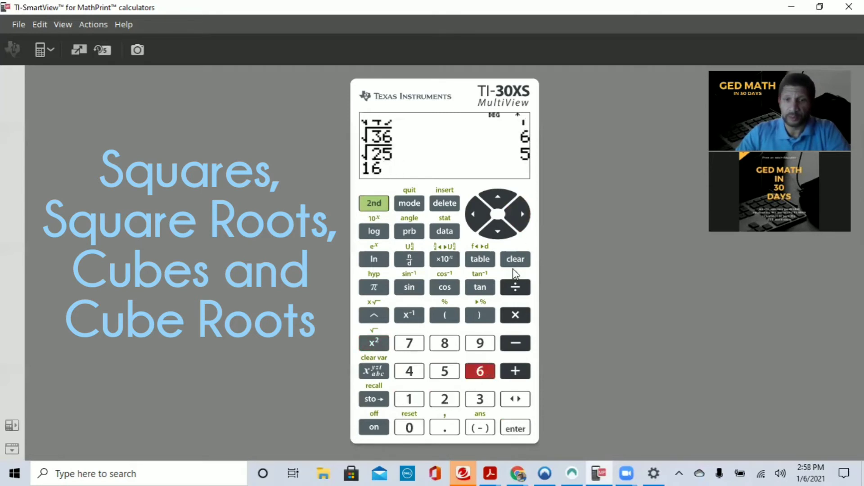
left_click(437, 201)
left_click(437, 202)
left_click(373, 203)
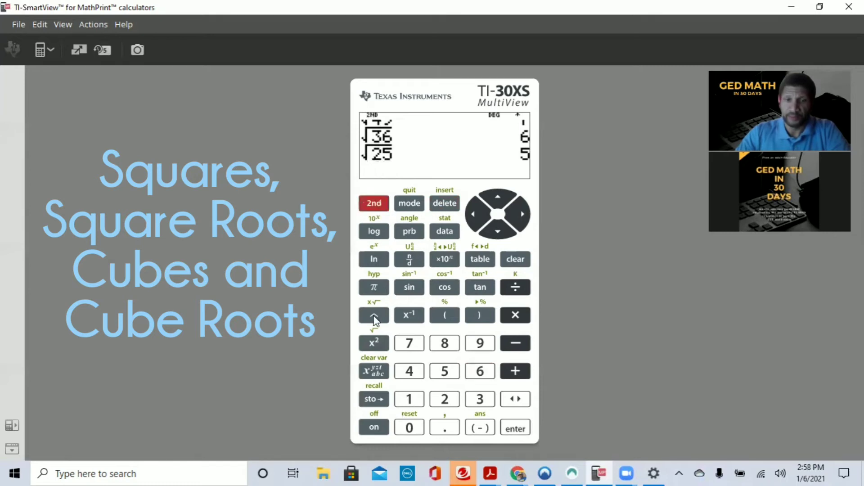
left_click(374, 341)
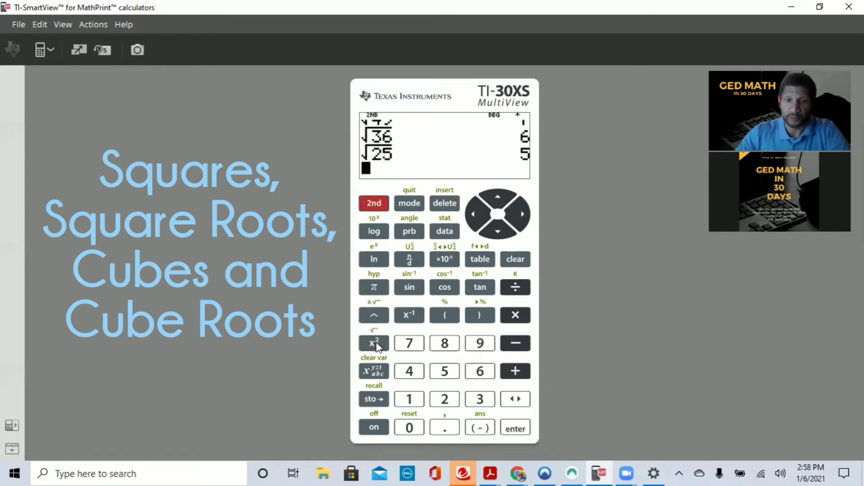
left_click(409, 399)
left_click(478, 373)
left_click(516, 429)
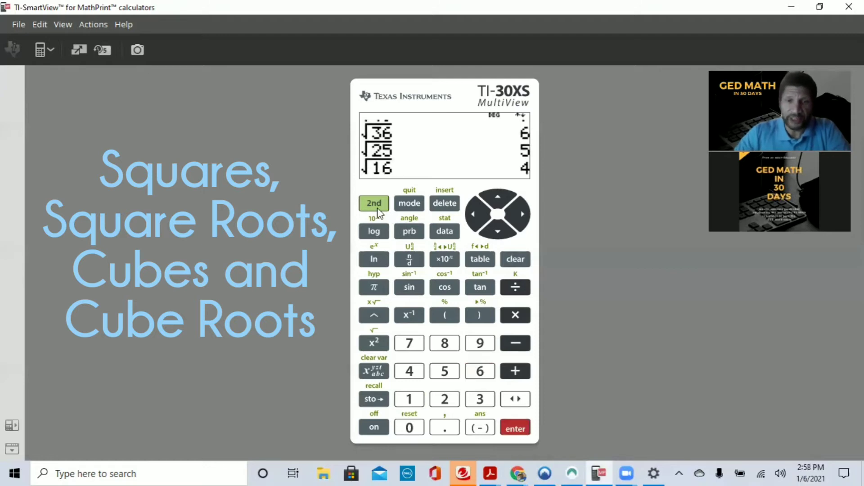
Delete a stray 9 entry and clear all square-root results from the display
left_click(480, 347)
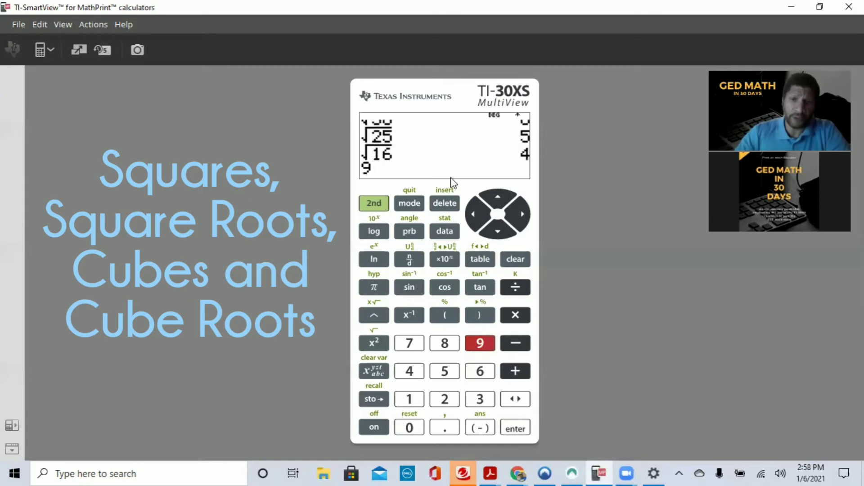
left_click(444, 207)
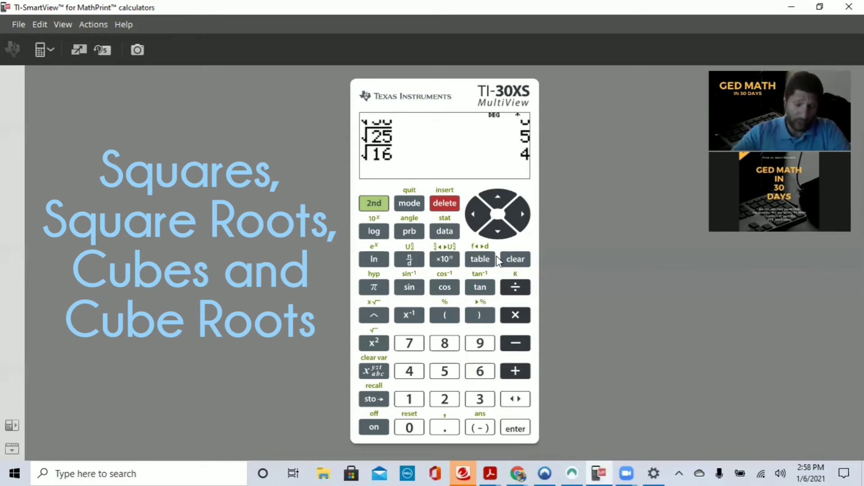
left_click(520, 264)
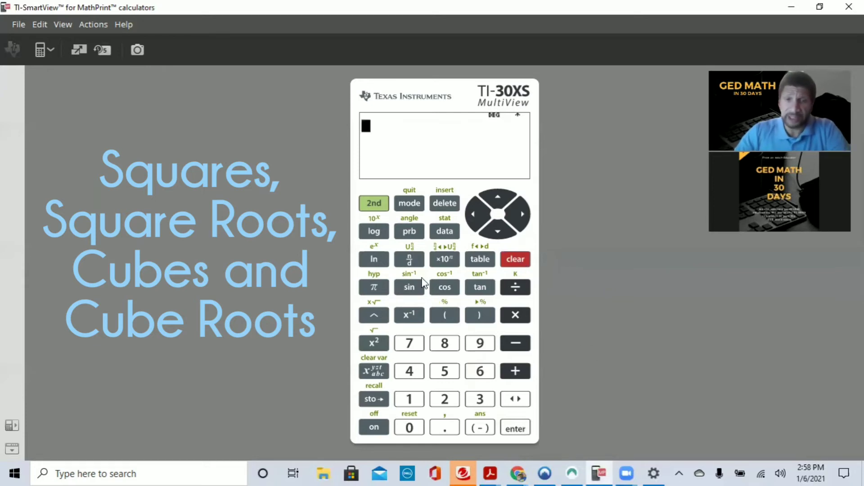
Evaluate √9 to get 3
left_click(373, 204)
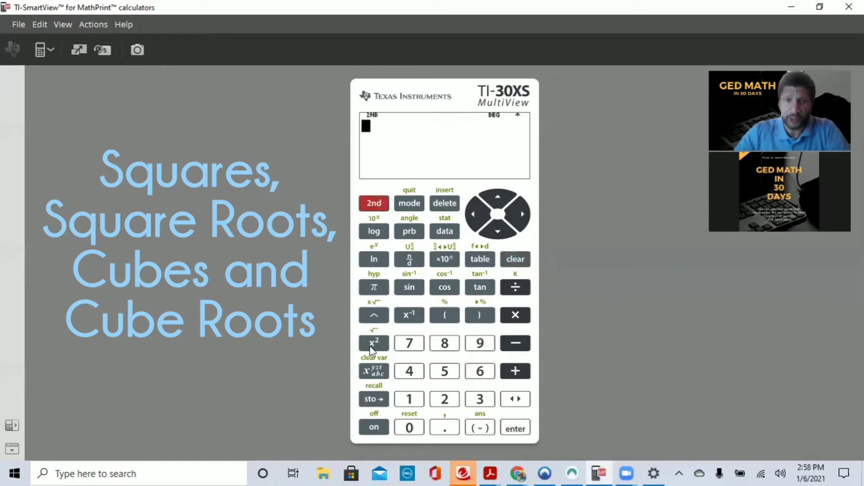
left_click(374, 344)
left_click(480, 343)
left_click(524, 215)
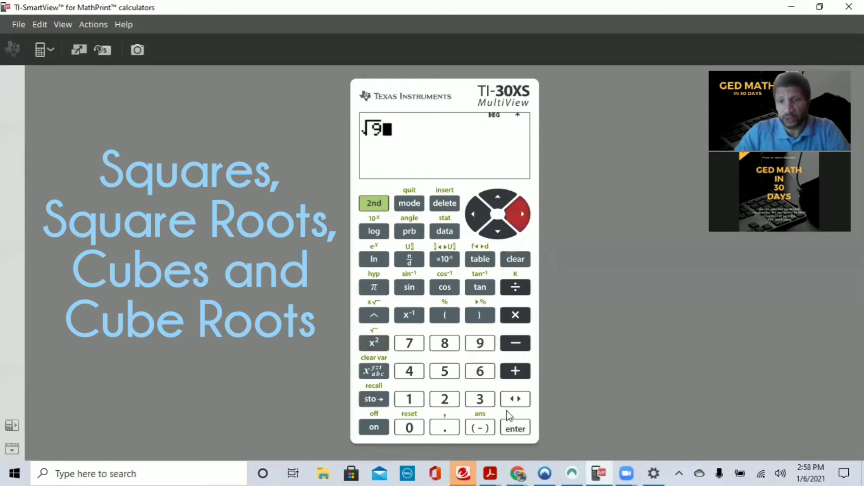
left_click(516, 428)
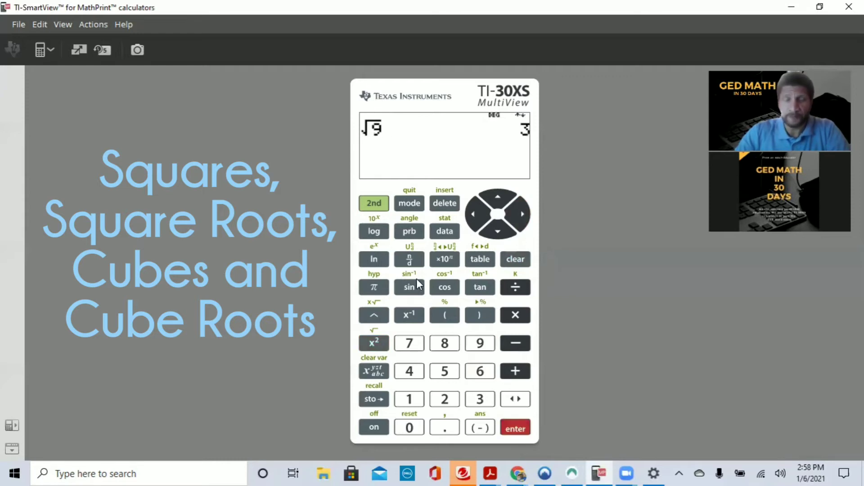
Evaluate √4 to get 2, after deleting a mistakenly entered √7
left_click(375, 204)
left_click(377, 343)
left_click(409, 344)
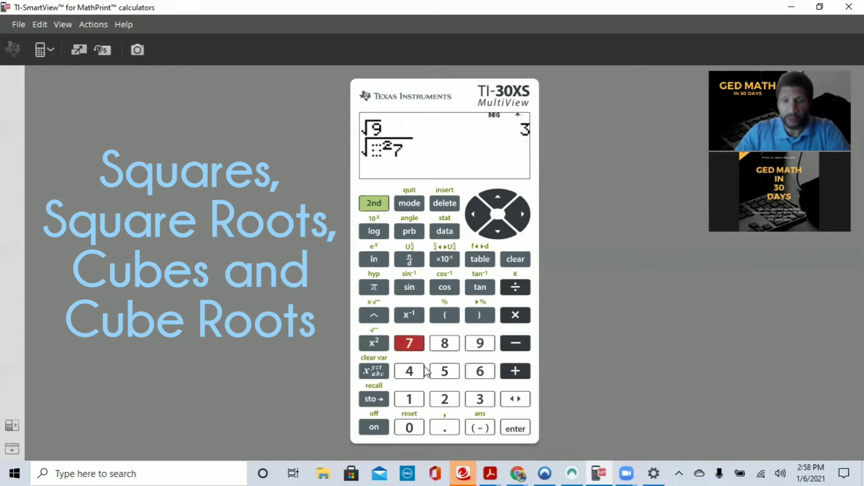
left_click(448, 204)
left_click(448, 204)
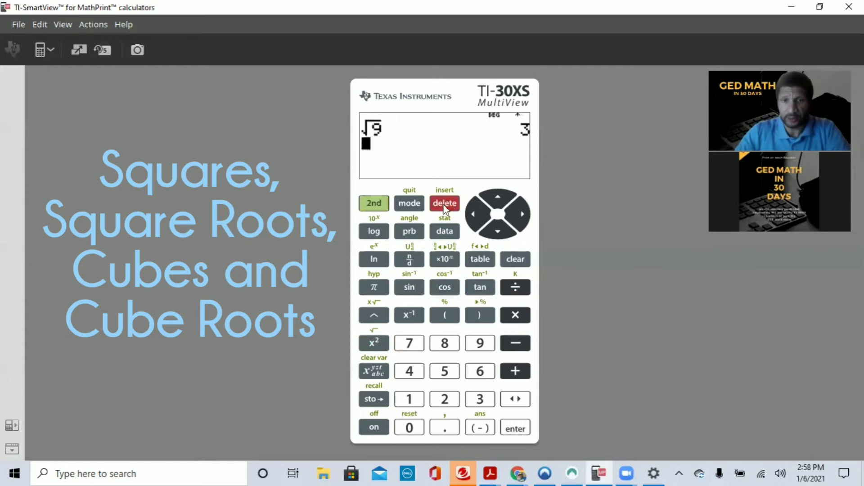
left_click(376, 205)
left_click(374, 343)
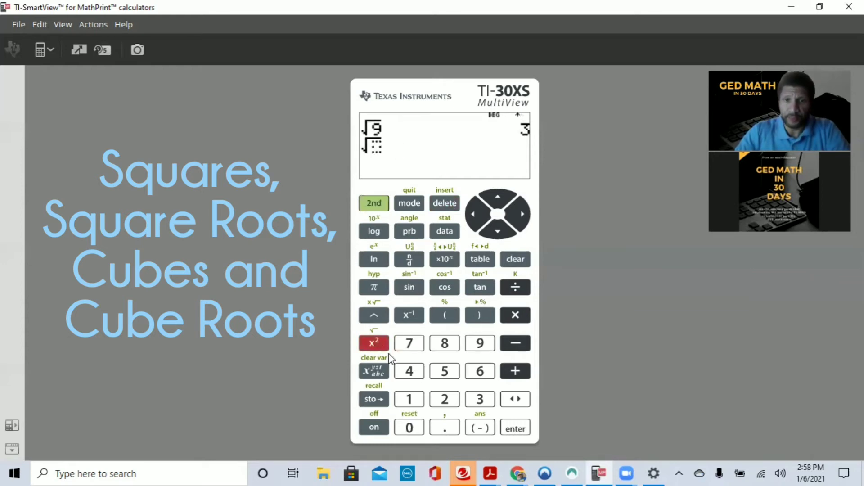
left_click(410, 371)
left_click(522, 214)
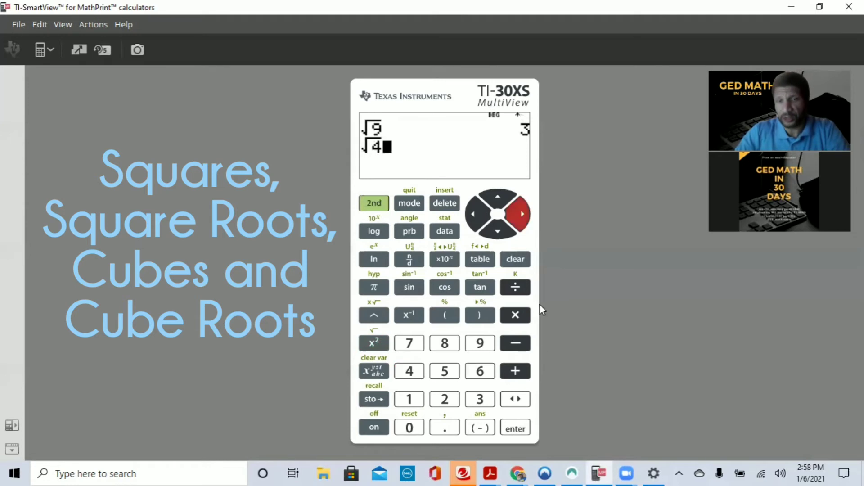
left_click(515, 428)
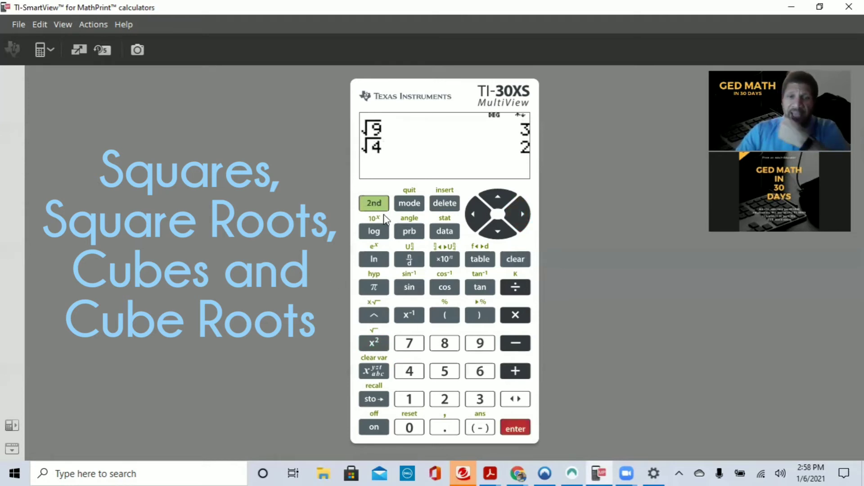
Evaluate √1 to get 1, then clear the display
left_click(369, 205)
left_click(376, 343)
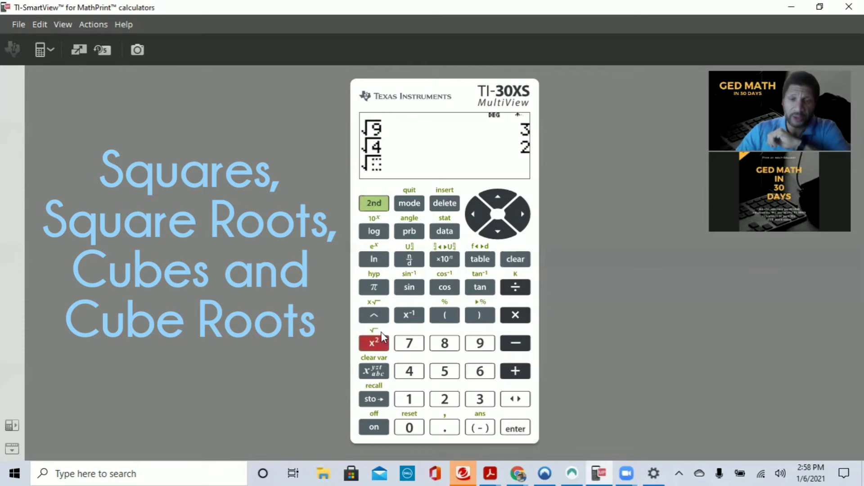
left_click(409, 398)
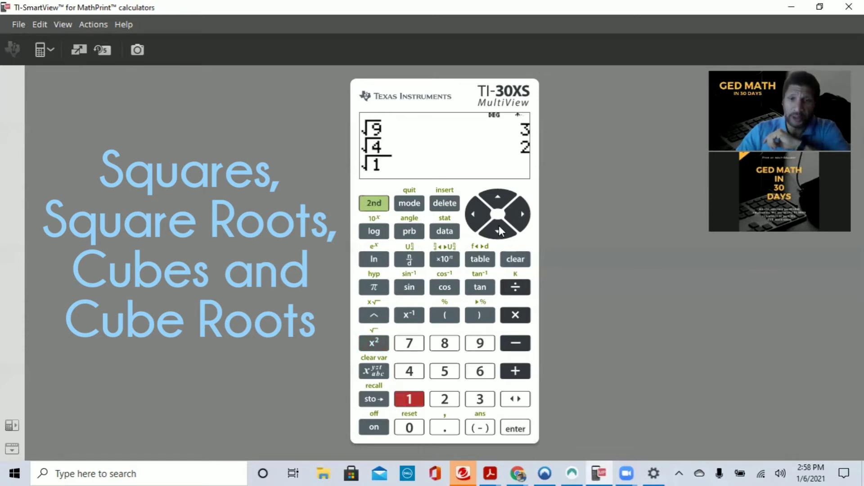
left_click(522, 214)
left_click(515, 428)
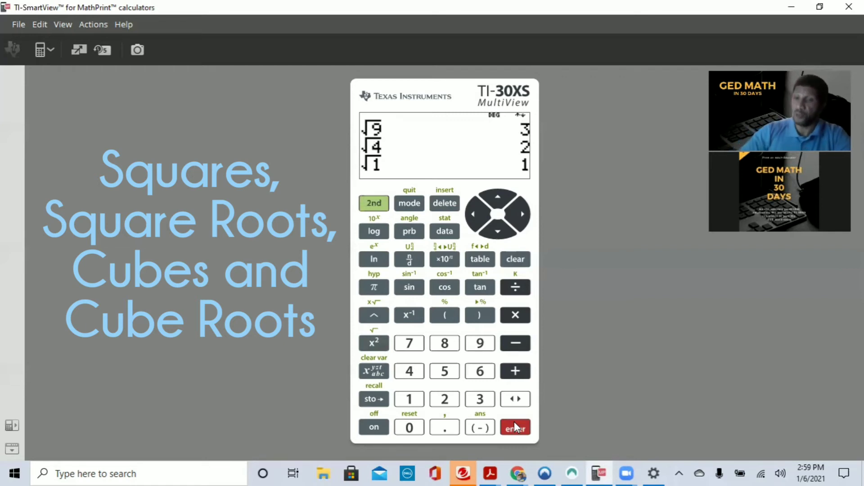
left_click(523, 261)
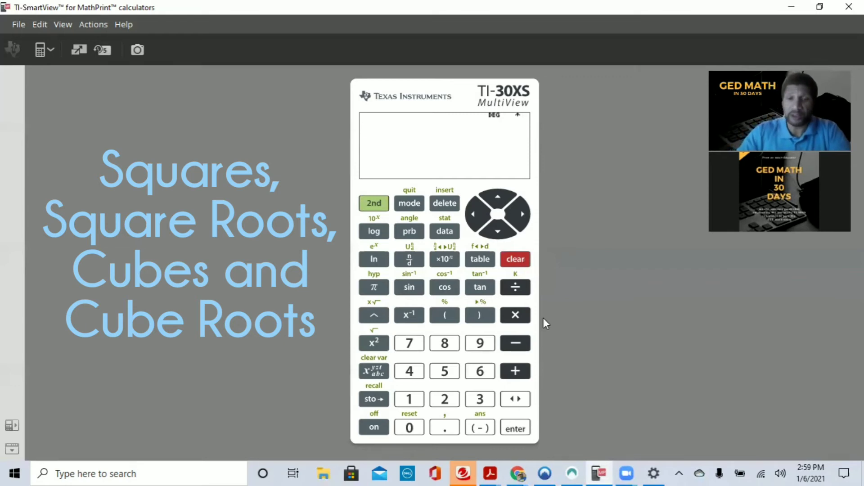
Begin a new entry with 4 on the emptied display
left_click(415, 372)
Multiply 4×4×4 to get 64
key("asterisk")
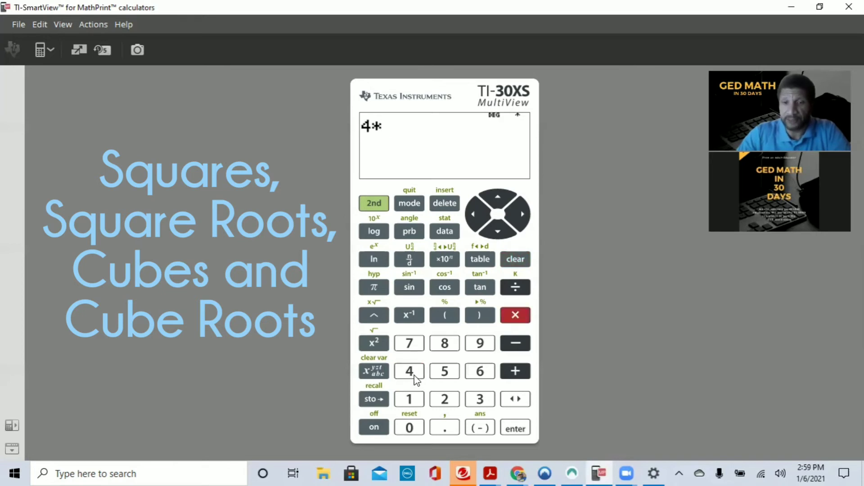
left_click(414, 372)
key("asterisk")
left_click(414, 372)
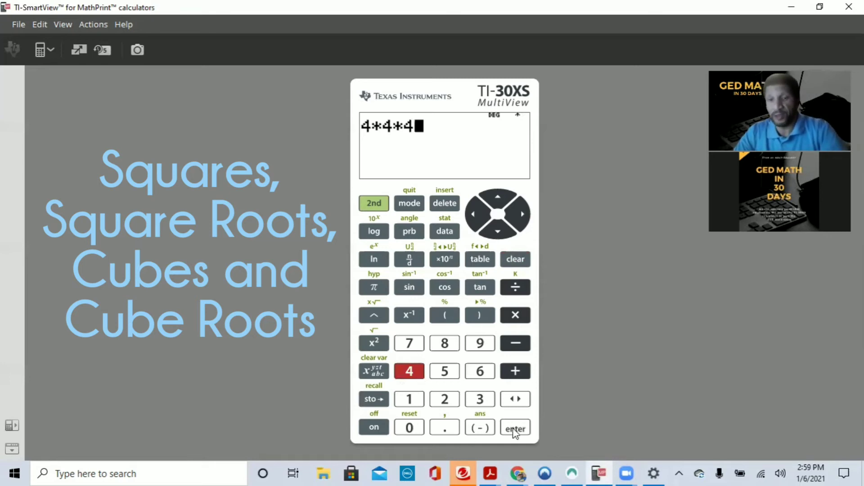
key("Return")
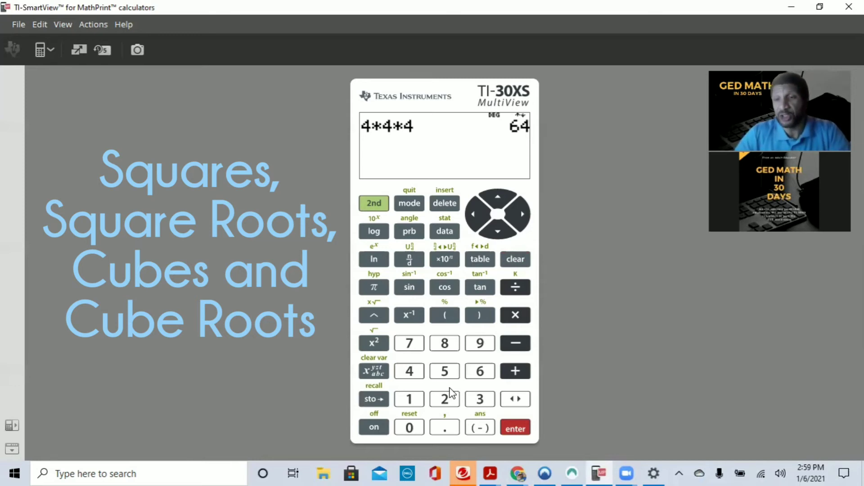
Compute 4³, which also gives 64
left_click(418, 374)
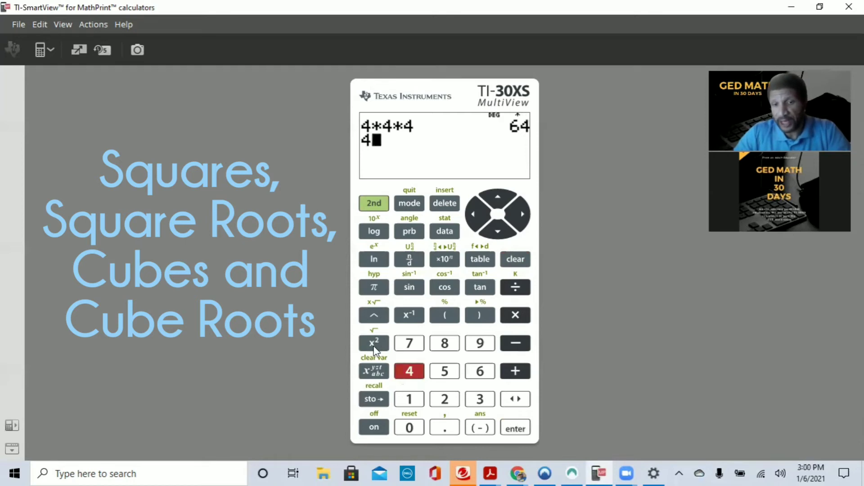
left_click(376, 318)
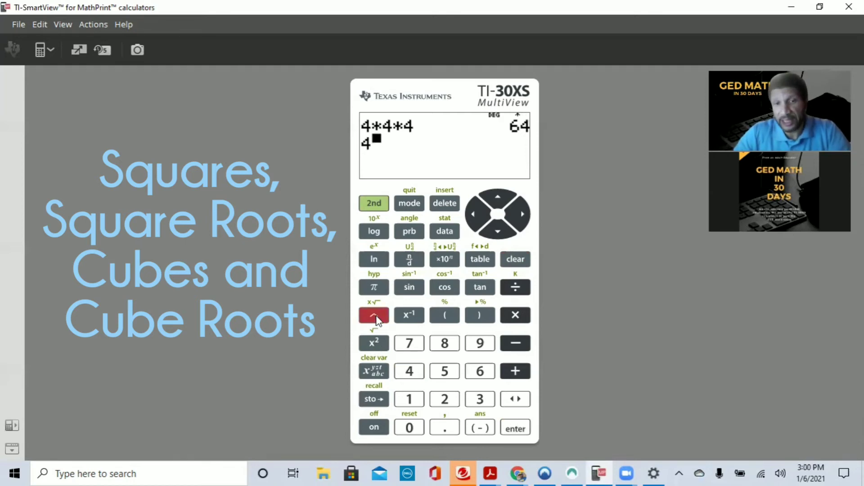
left_click(481, 400)
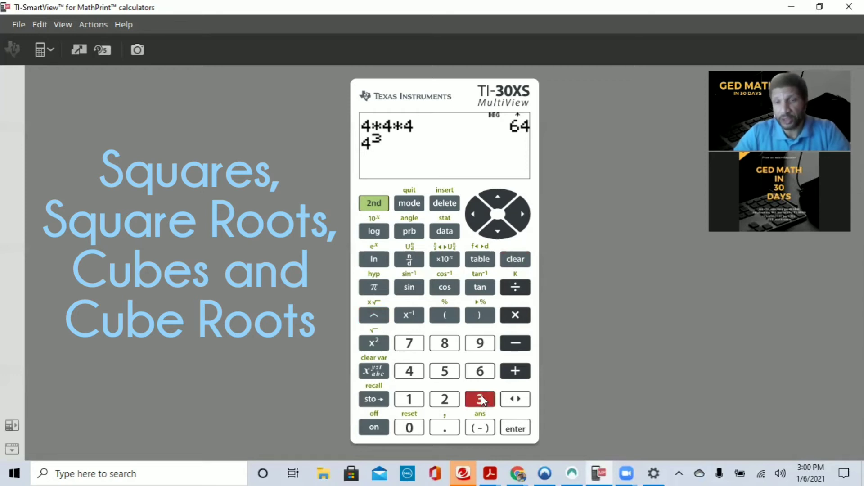
left_click(522, 224)
left_click(511, 424)
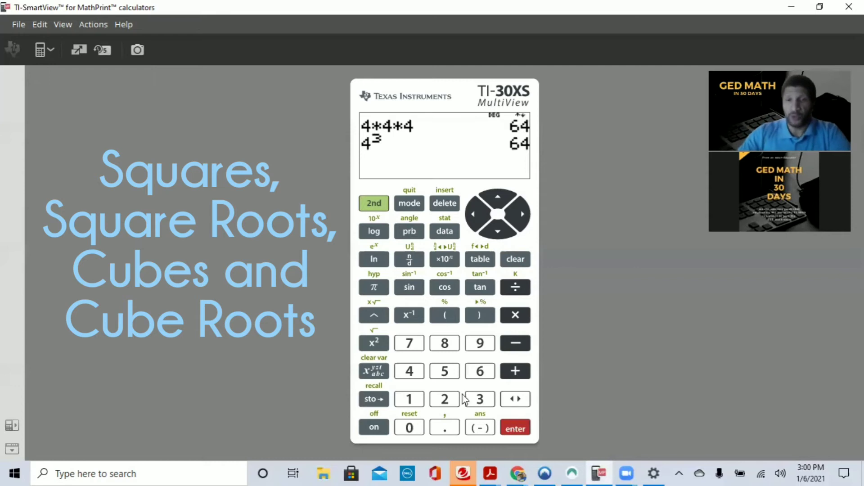
left_click(405, 401)
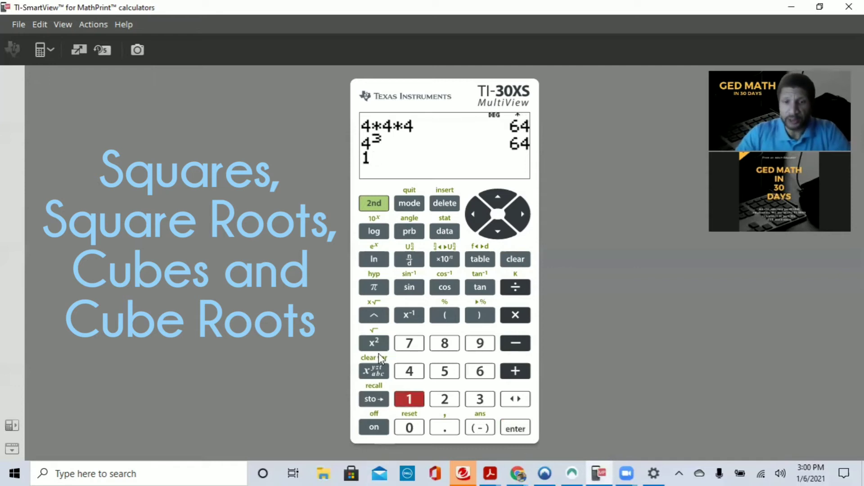
Cube 1 and 2, giving 1³ = 1 and 2³ = 8
left_click(373, 315)
left_click(480, 399)
left_click(522, 217)
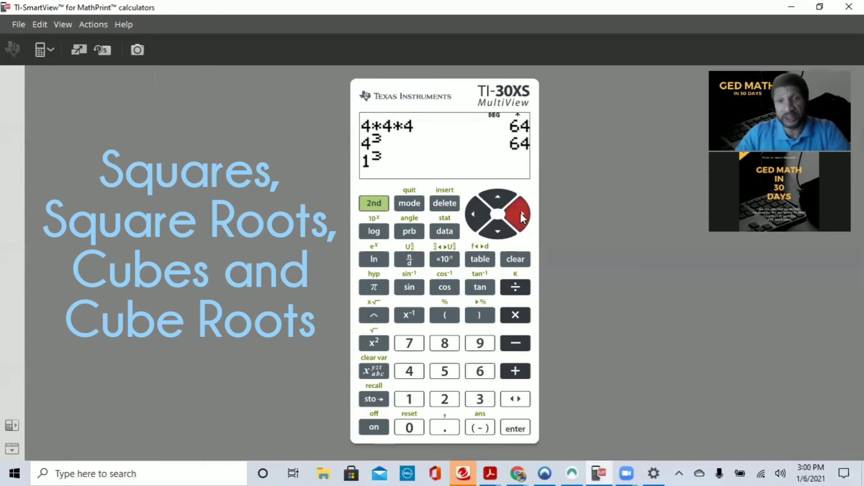
left_click(523, 428)
left_click(445, 399)
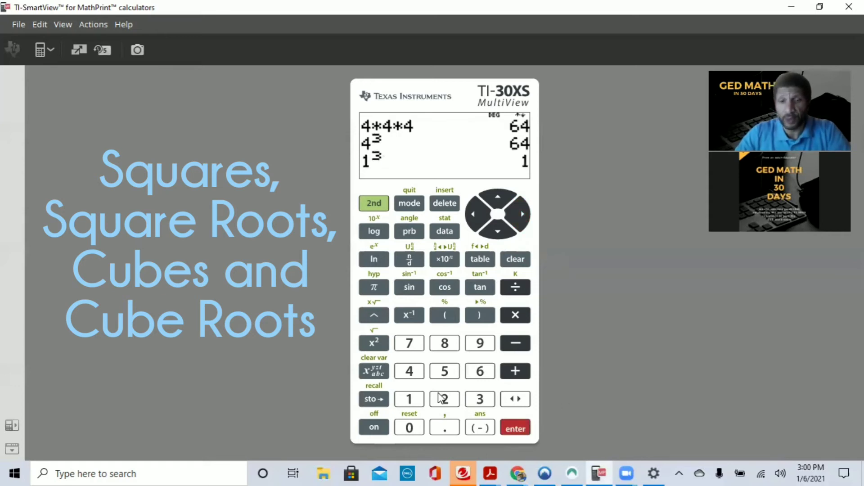
left_click(373, 315)
left_click(486, 403)
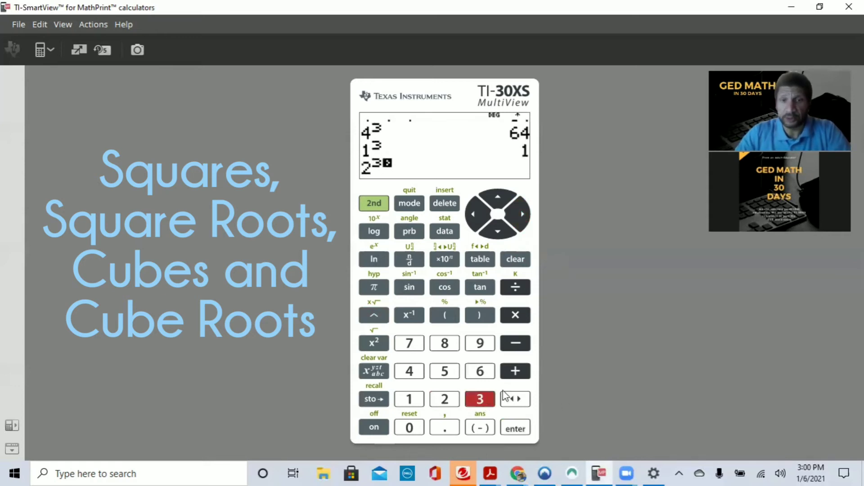
left_click(521, 221)
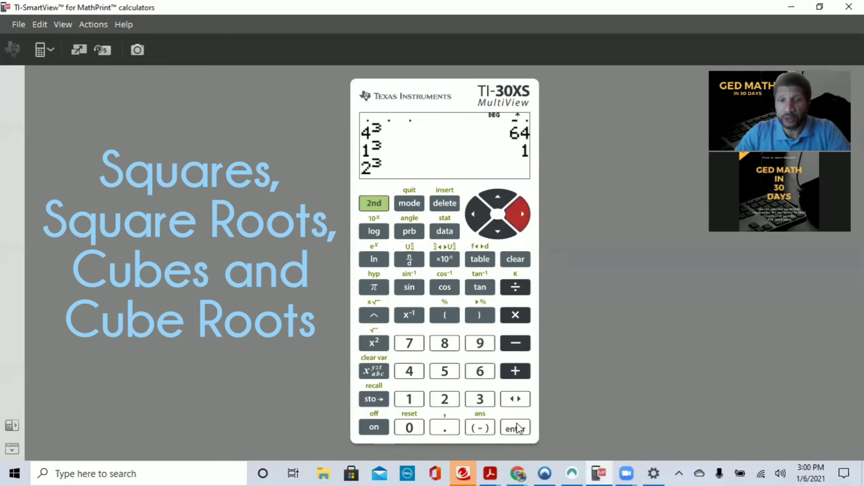
left_click(518, 428)
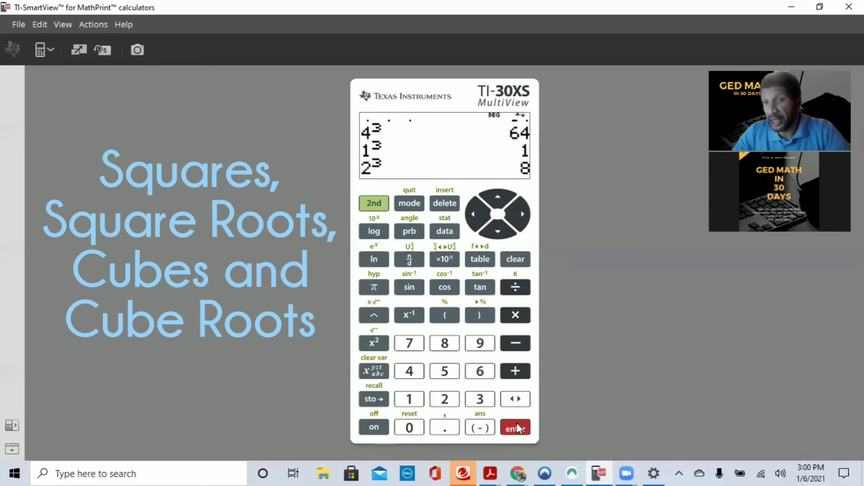
Compute 3³ = 27
left_click(484, 401)
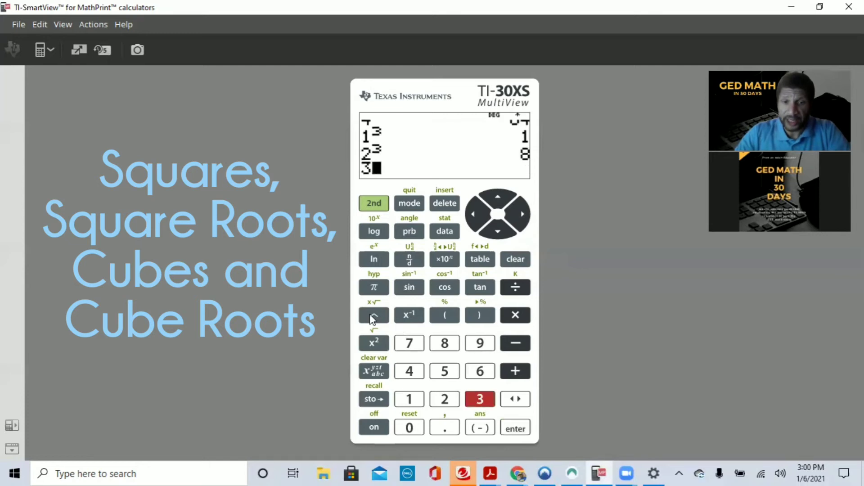
left_click(374, 315)
left_click(480, 399)
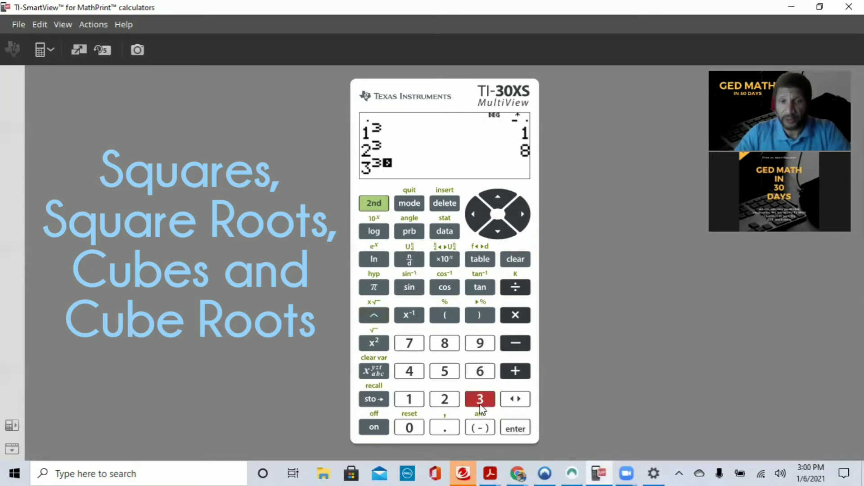
left_click(525, 220)
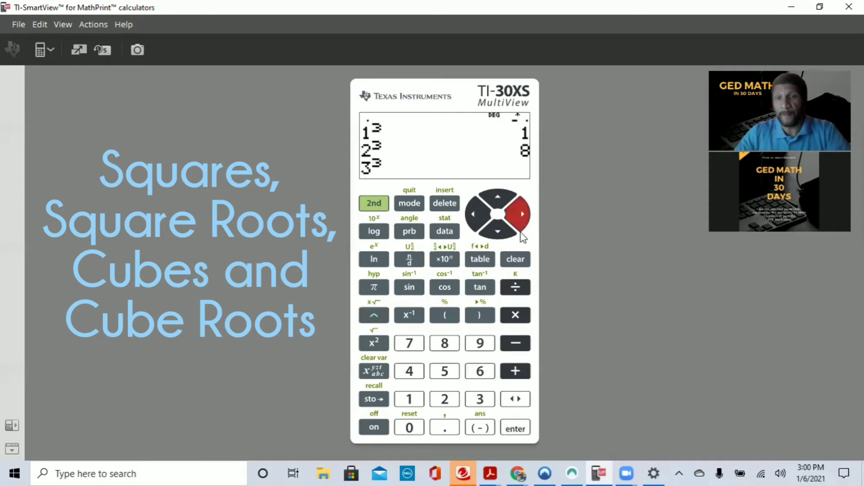
left_click(518, 428)
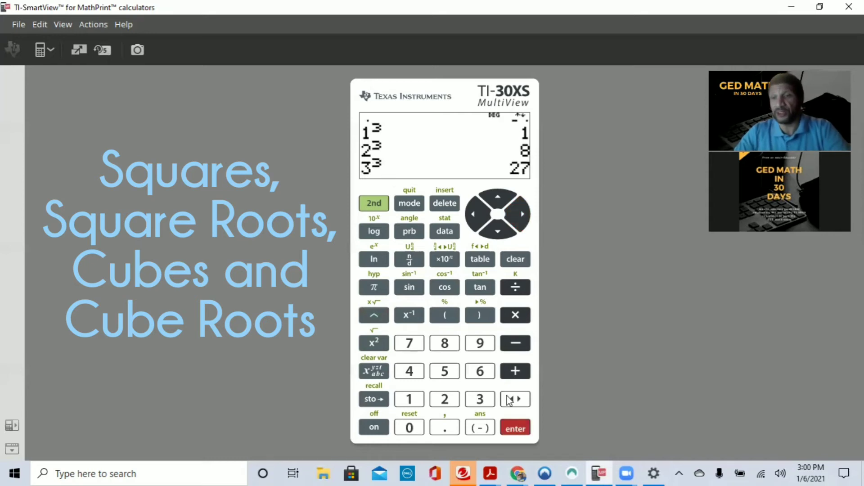
left_click(410, 374)
Compute 4³ = 64 and 5³ = 125, removing stray digits typed after 5³
left_click(376, 316)
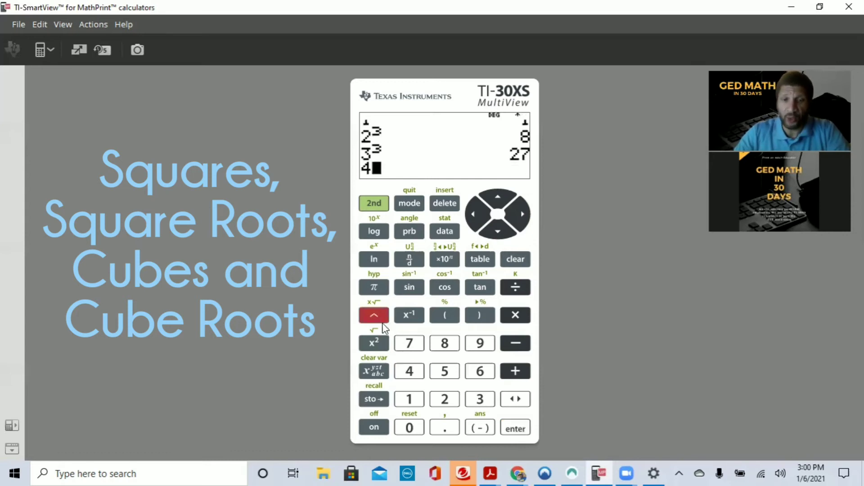
left_click(490, 406)
left_click(523, 429)
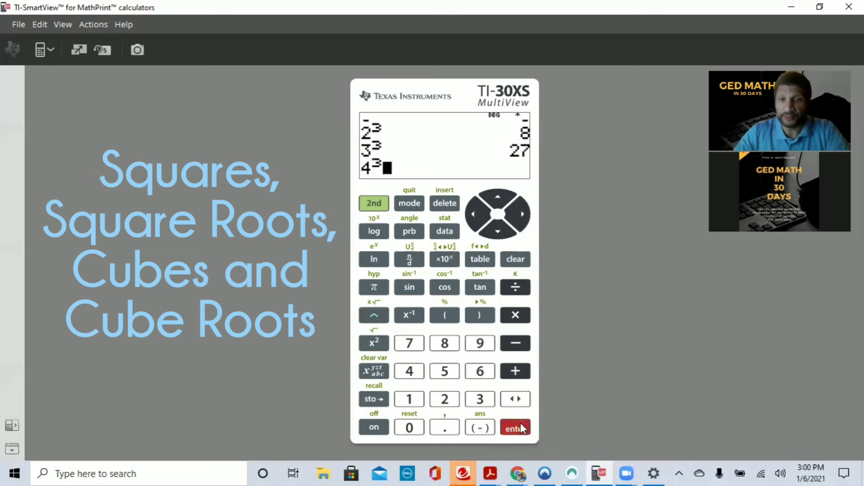
left_click(445, 372)
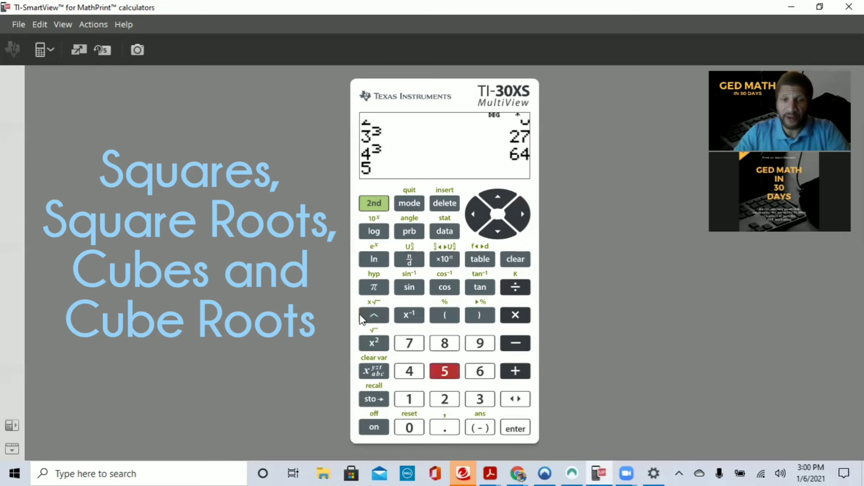
left_click(374, 315)
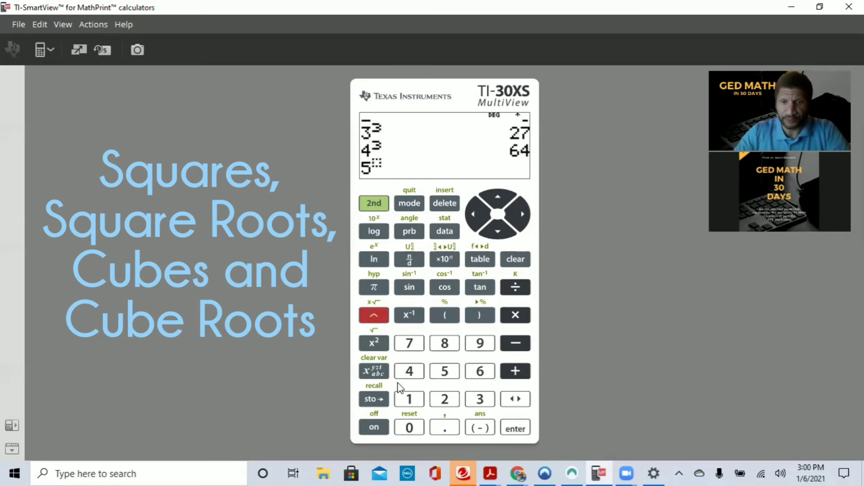
left_click(480, 400)
left_click(517, 213)
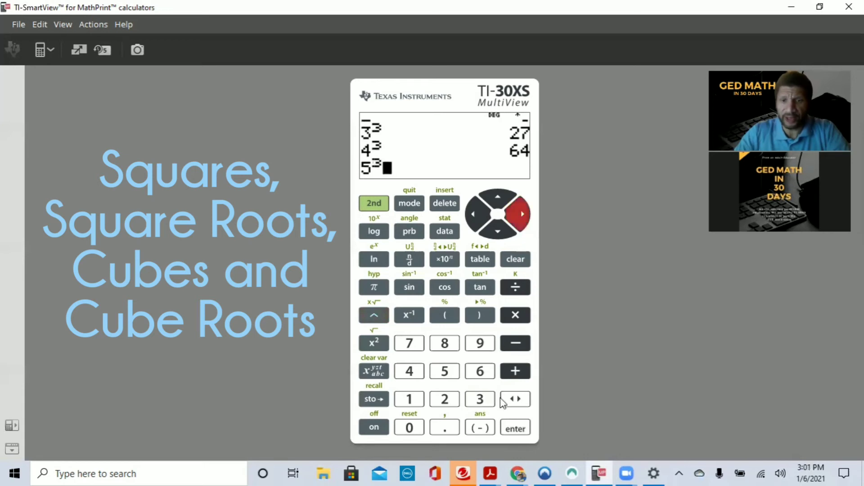
left_click(411, 399)
left_click(446, 400)
left_click(446, 371)
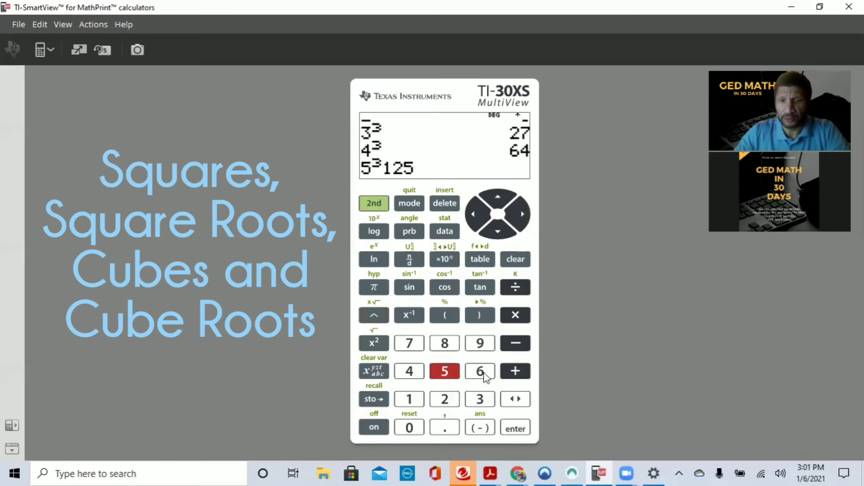
left_click(445, 203)
left_click(445, 203)
left_click(445, 204)
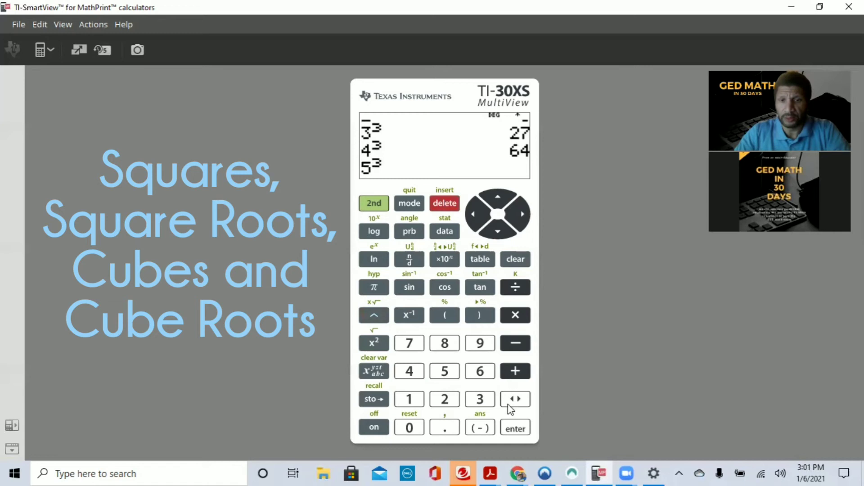
left_click(515, 429)
Compute 6³ = 216 after discarding a mistyped 10
left_click(409, 398)
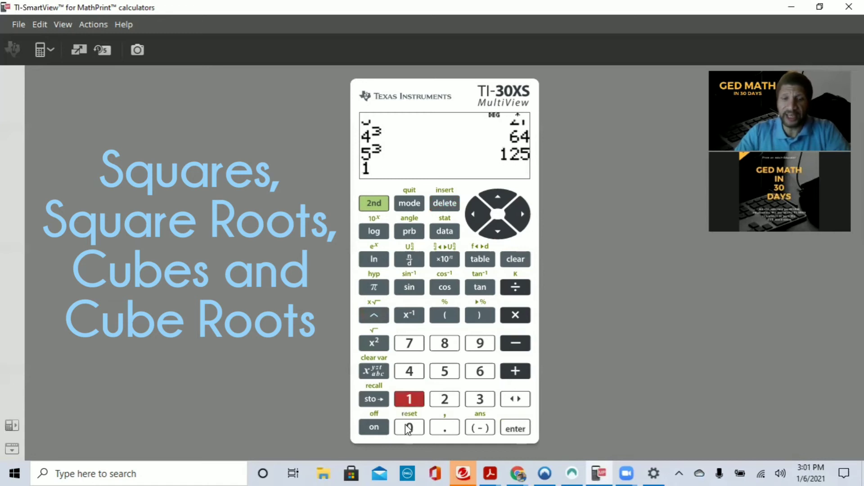
left_click(410, 427)
left_click(445, 203)
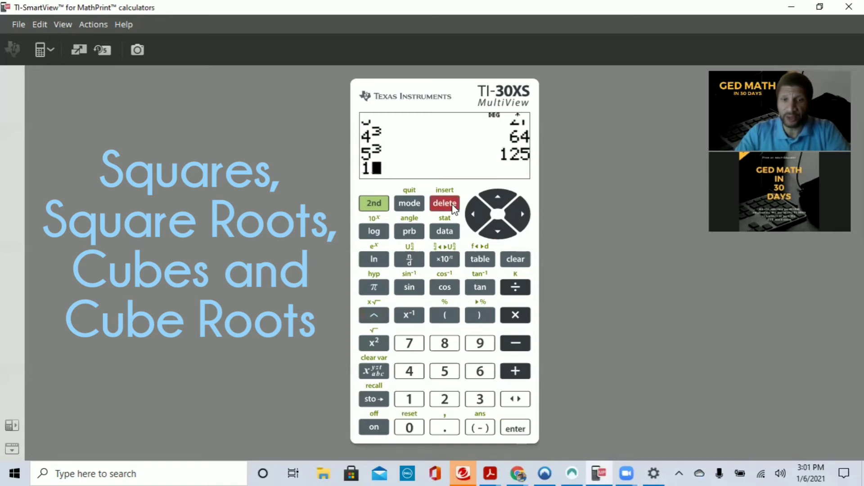
left_click(445, 204)
left_click(480, 370)
left_click(373, 315)
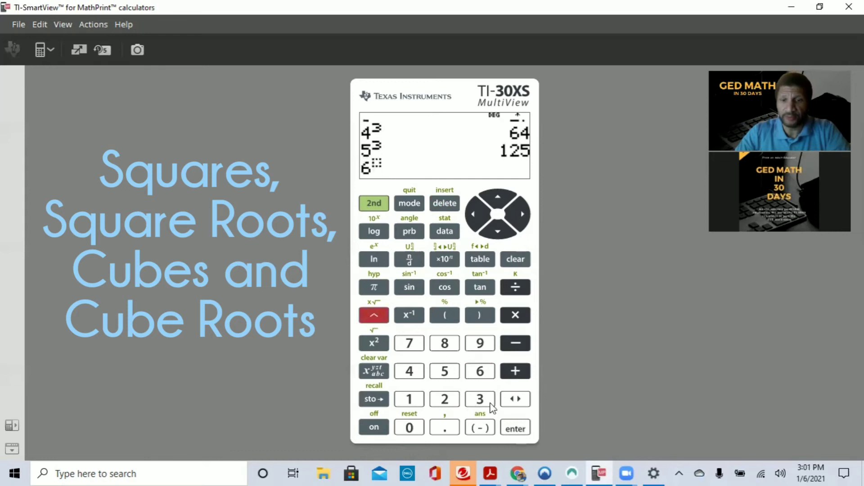
left_click(480, 399)
left_click(515, 429)
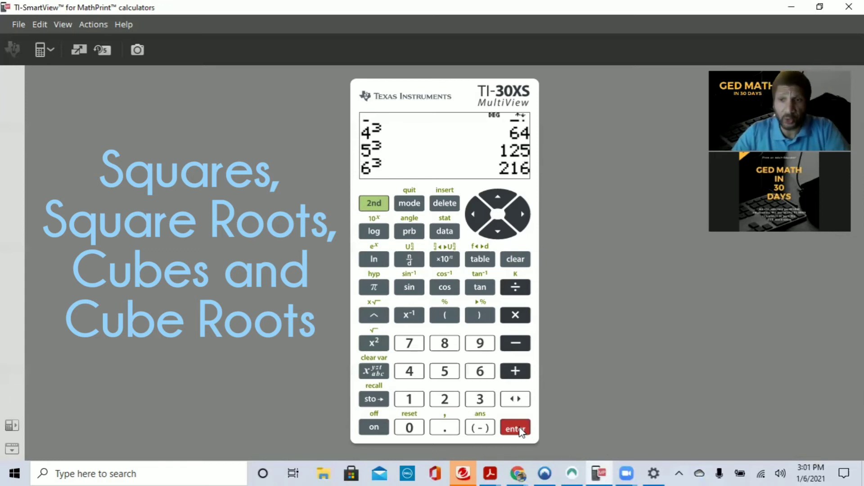
left_click(409, 400)
Compute 10³ = 1000
left_click(409, 428)
left_click(374, 315)
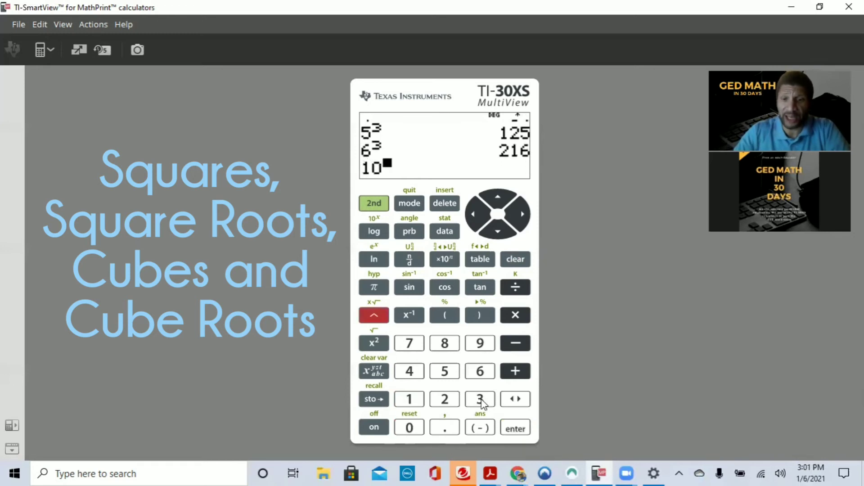
left_click(480, 400)
left_click(521, 425)
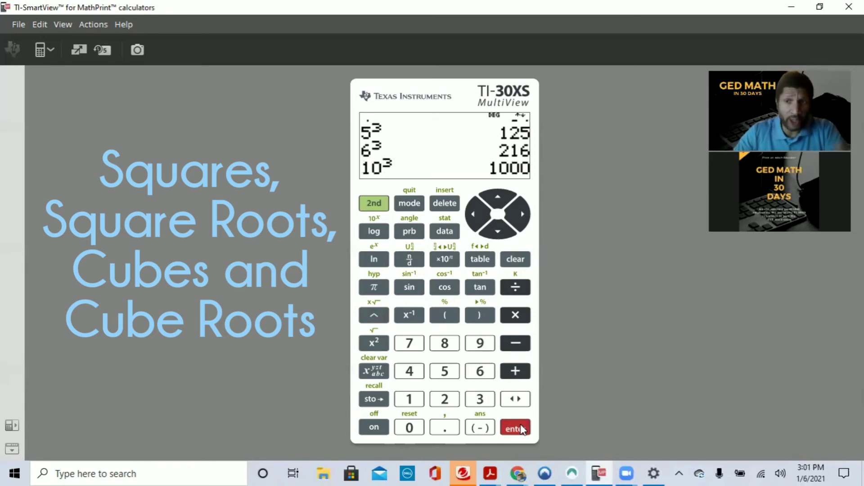
Compute 20³ = 8000, then clear the display
left_click(444, 402)
left_click(415, 428)
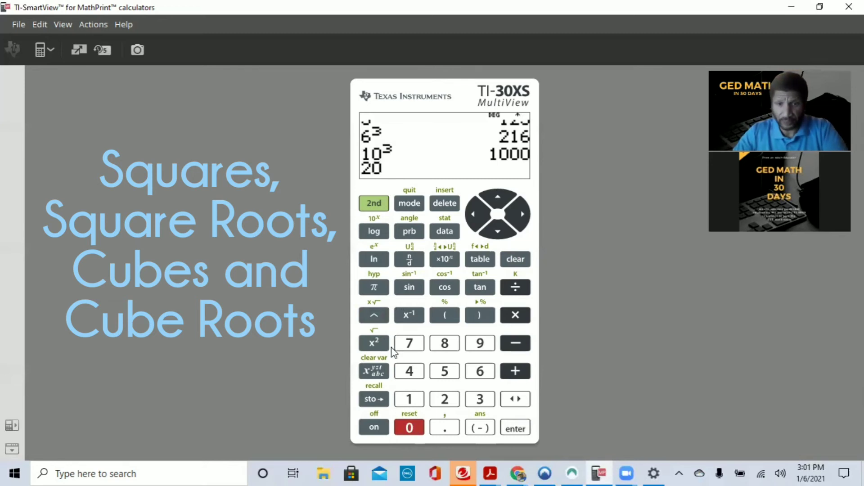
left_click(374, 316)
left_click(480, 399)
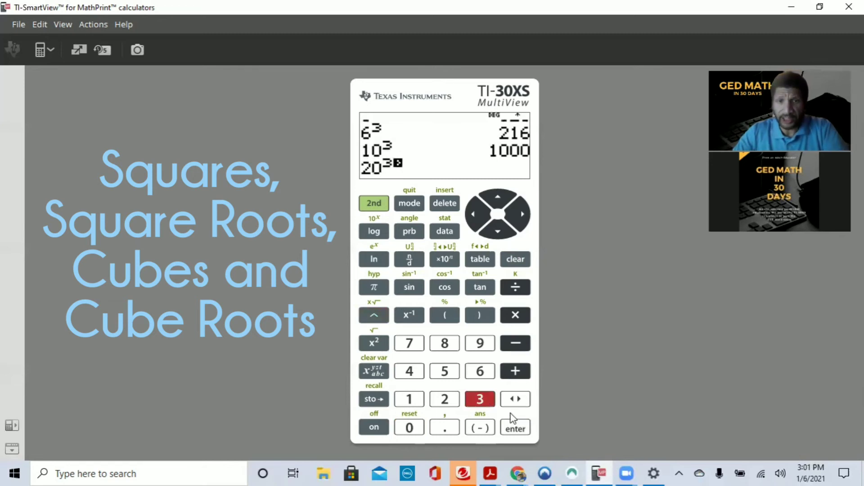
left_click(525, 432)
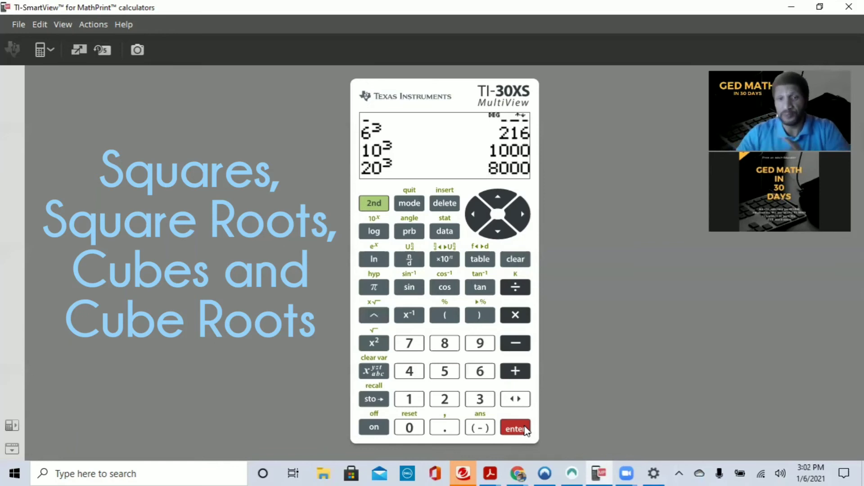
left_click(526, 261)
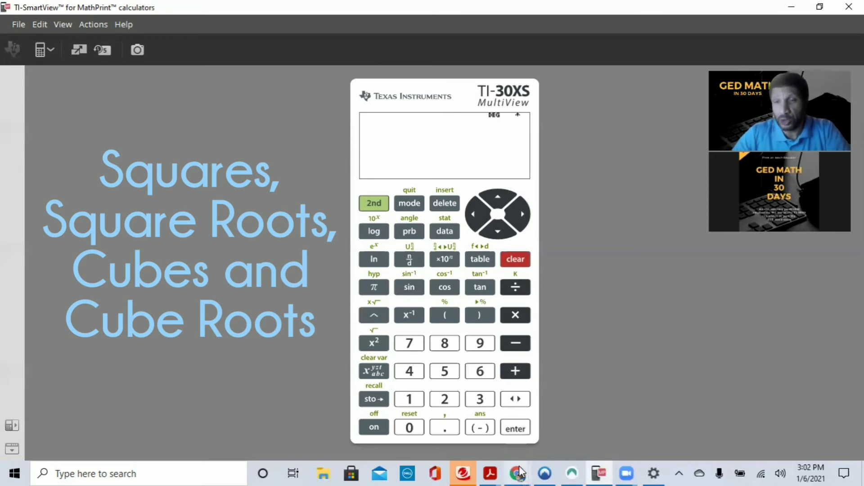
Enter the index-3 root of 1000 and evaluate it to 10
mouse_move(519, 466)
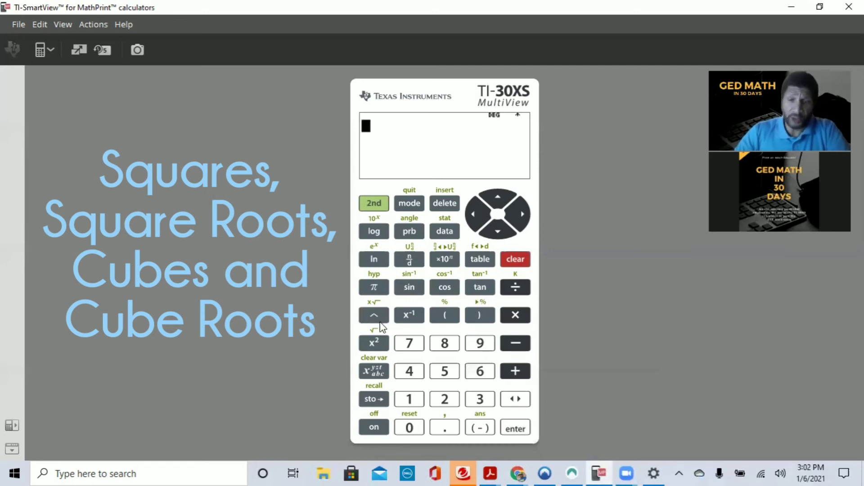
left_click(483, 397)
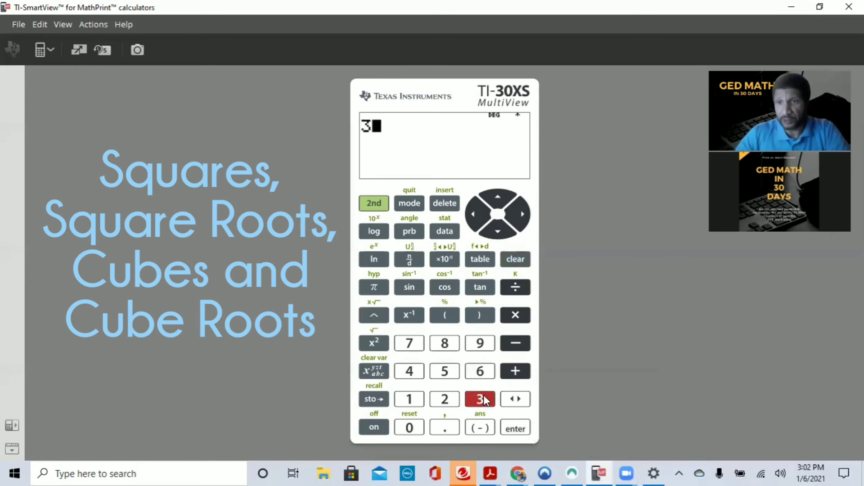
left_click(375, 207)
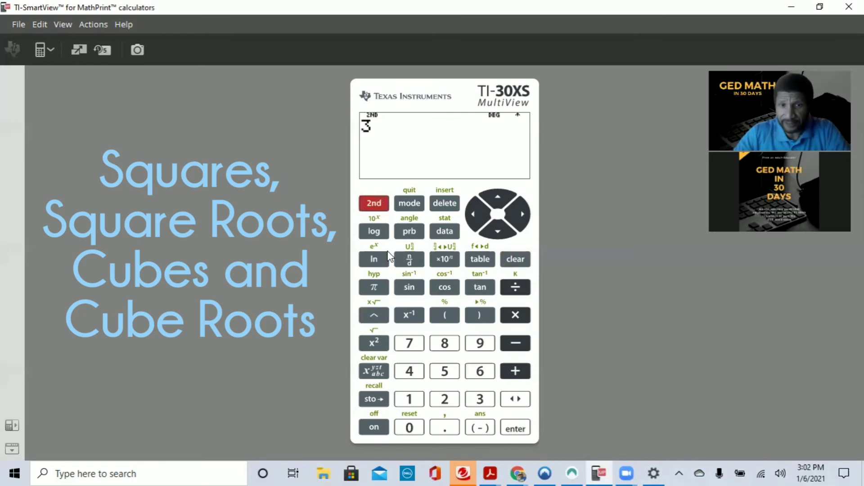
left_click(374, 318)
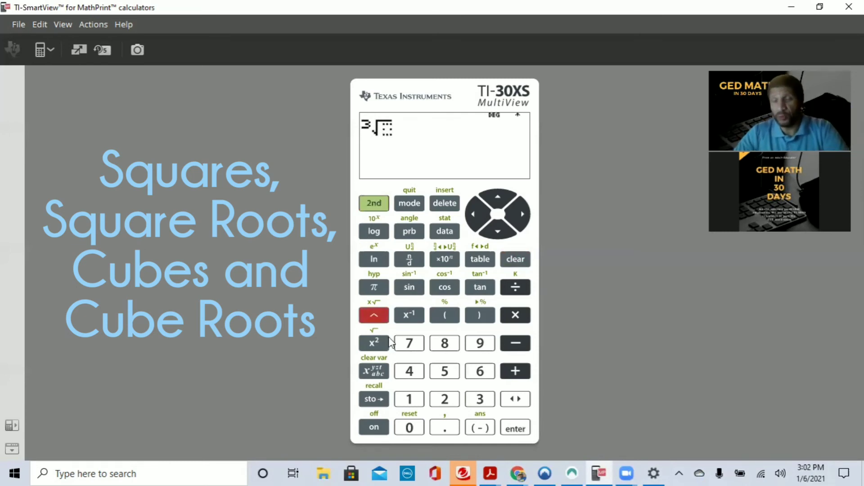
left_click(408, 400)
left_click(414, 427)
left_click(415, 427)
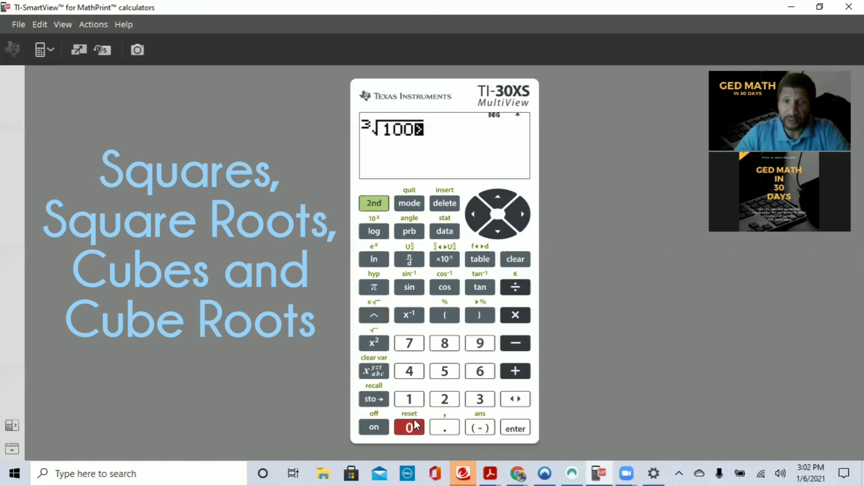
left_click(415, 427)
left_click(523, 220)
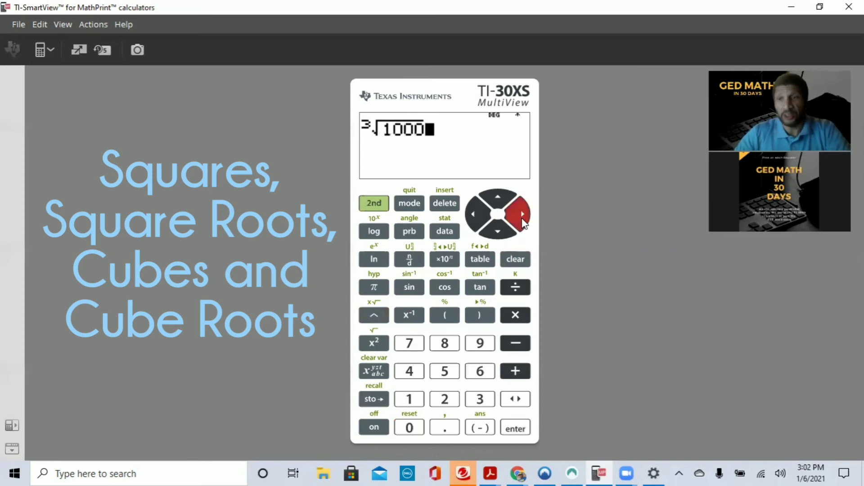
left_click(520, 432)
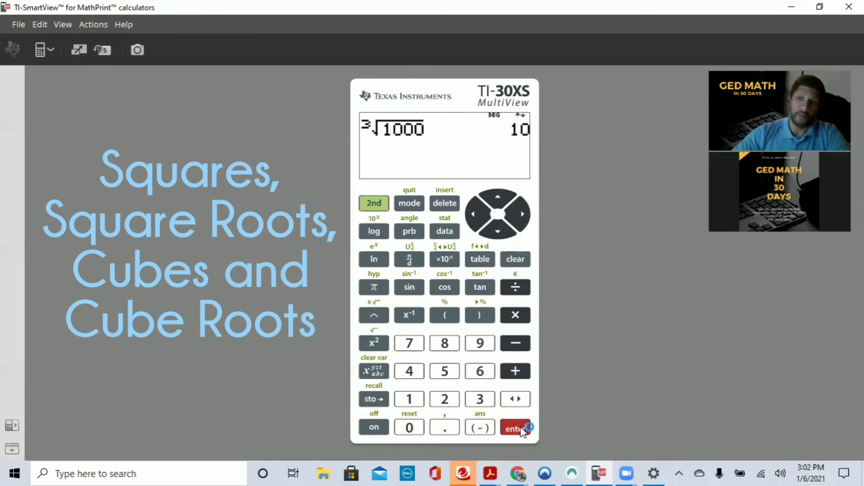
Evaluate the cube root of 216 to get 6
left_click(481, 399)
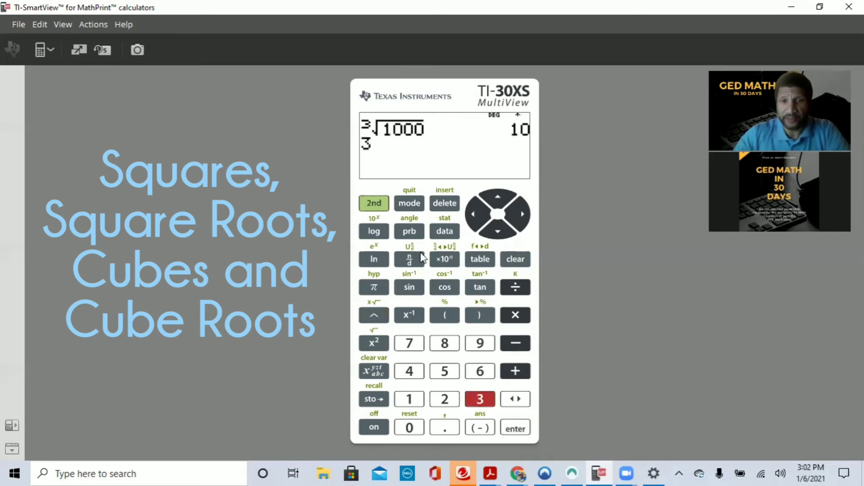
left_click(383, 208)
left_click(374, 317)
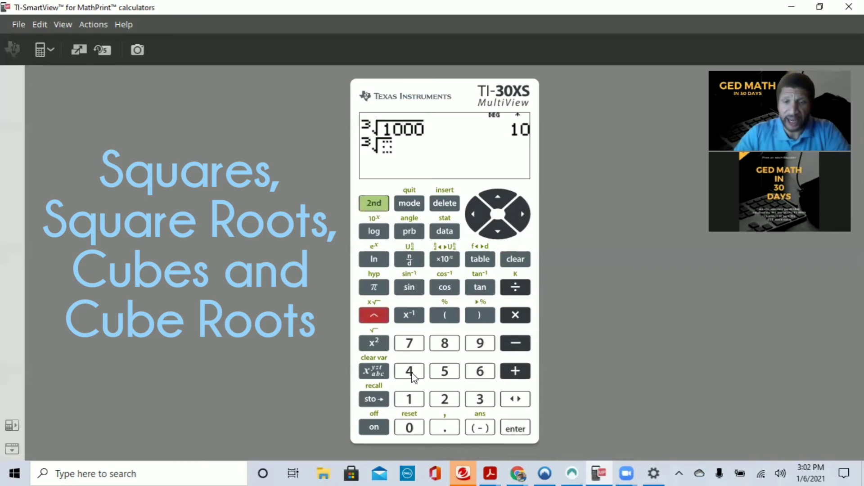
left_click(444, 399)
left_click(409, 399)
left_click(481, 371)
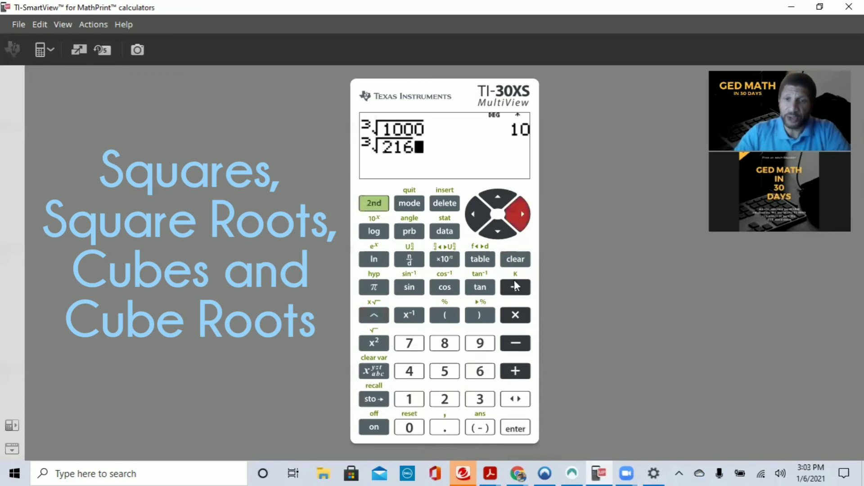
left_click(522, 430)
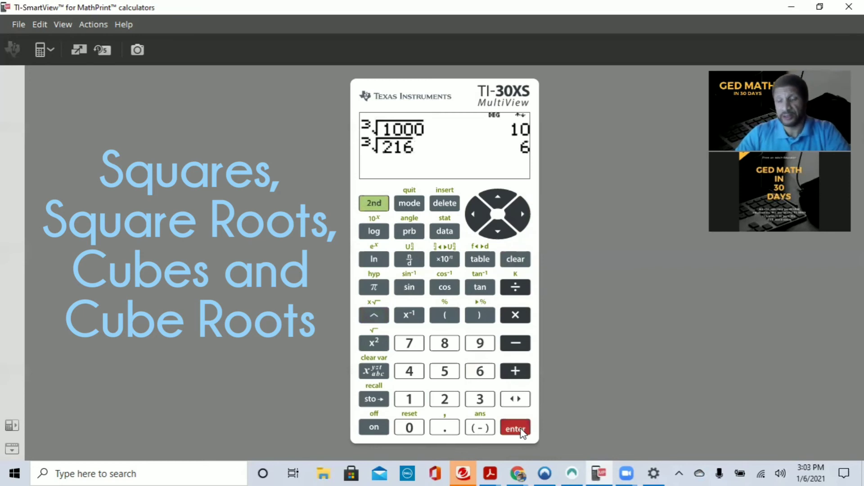
double_click(521, 430)
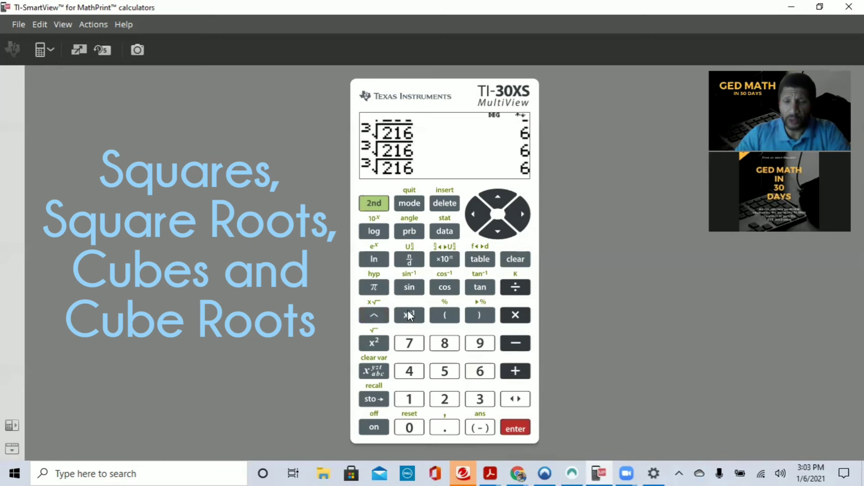
Evaluate the cube root of 125 to get 5
left_click(482, 396)
left_click(374, 205)
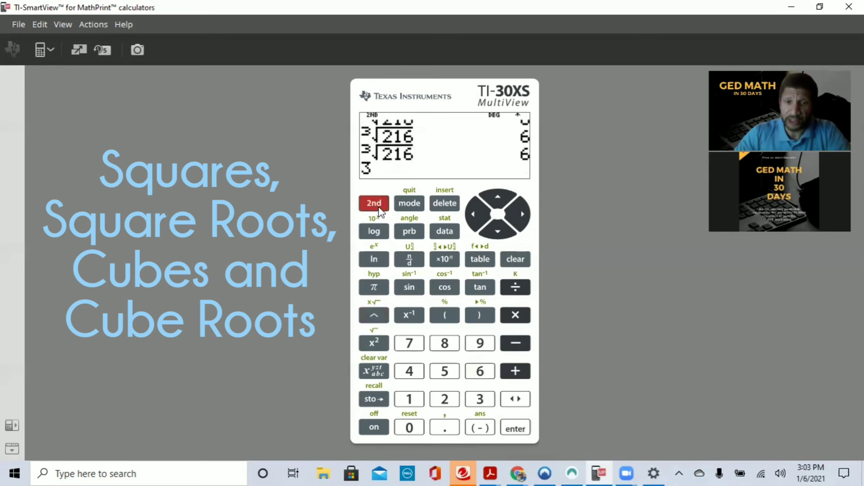
left_click(371, 313)
left_click(409, 399)
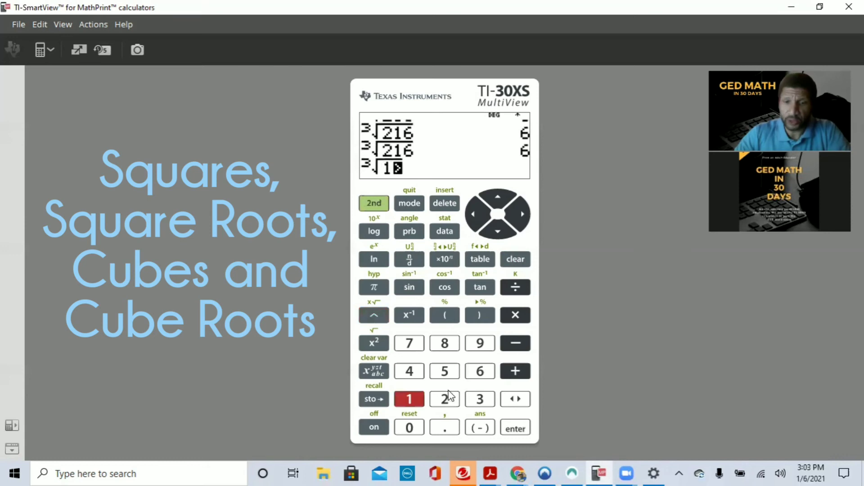
left_click(449, 393)
left_click(450, 367)
left_click(521, 214)
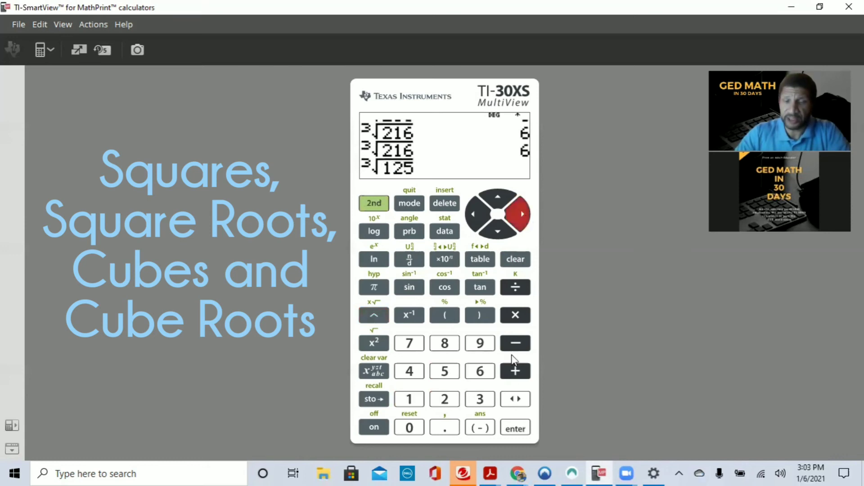
left_click(516, 426)
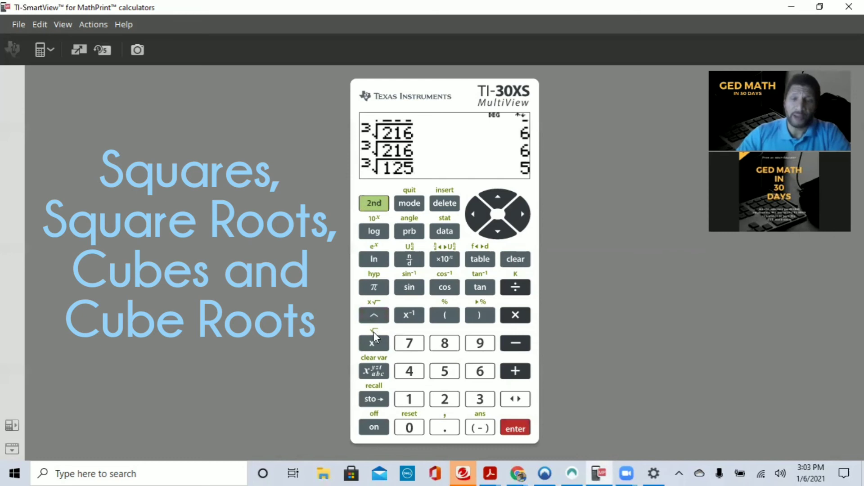
Evaluate the cube root of 64 to get 4
left_click(479, 400)
left_click(373, 203)
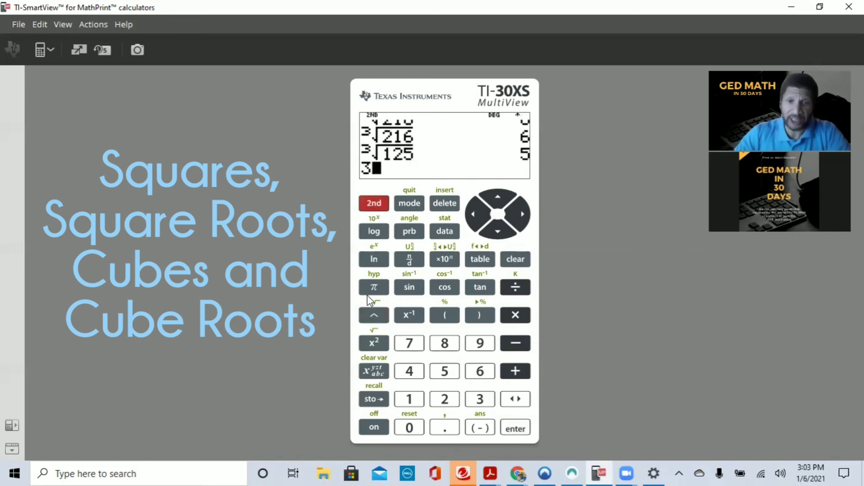
left_click(373, 317)
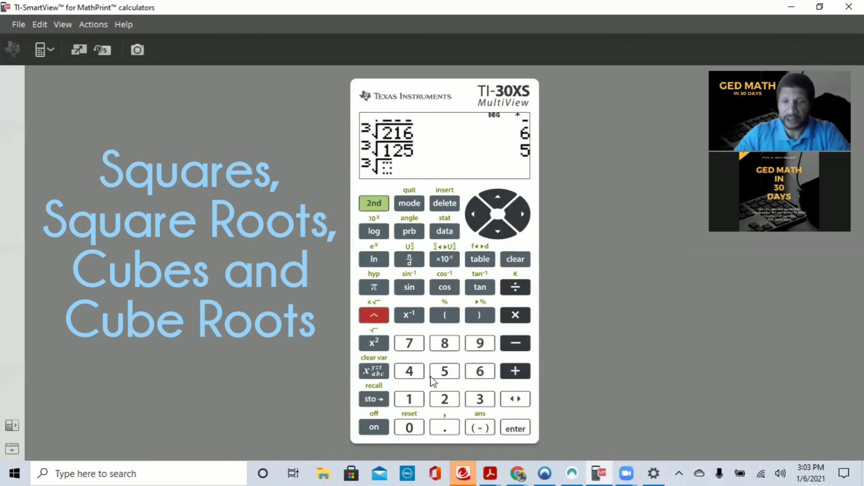
left_click(480, 371)
left_click(409, 371)
left_click(523, 215)
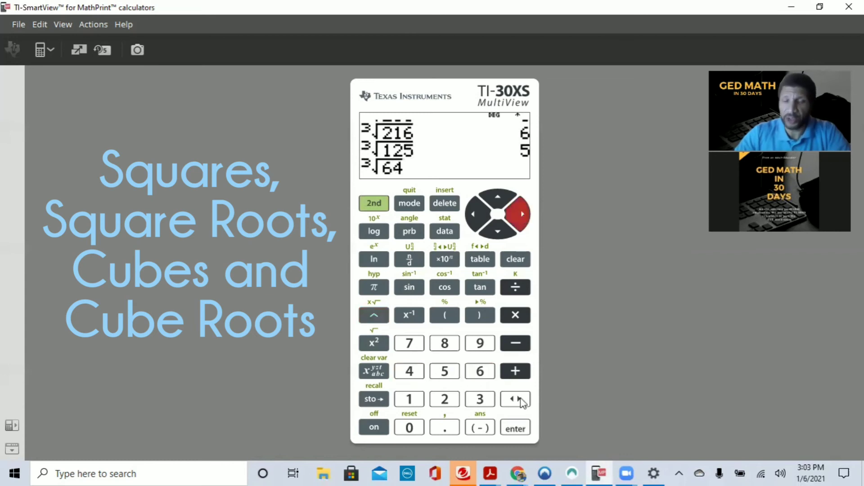
left_click(516, 427)
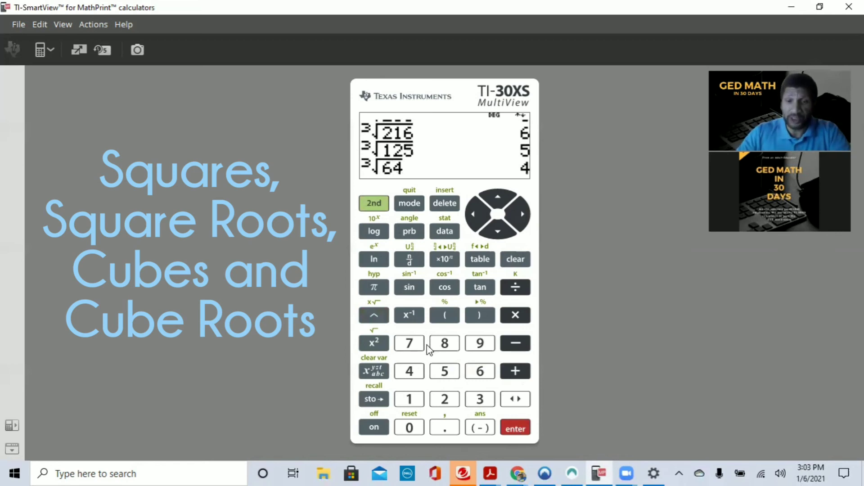
Evaluate the cube root of 27 to get 3
left_click(480, 399)
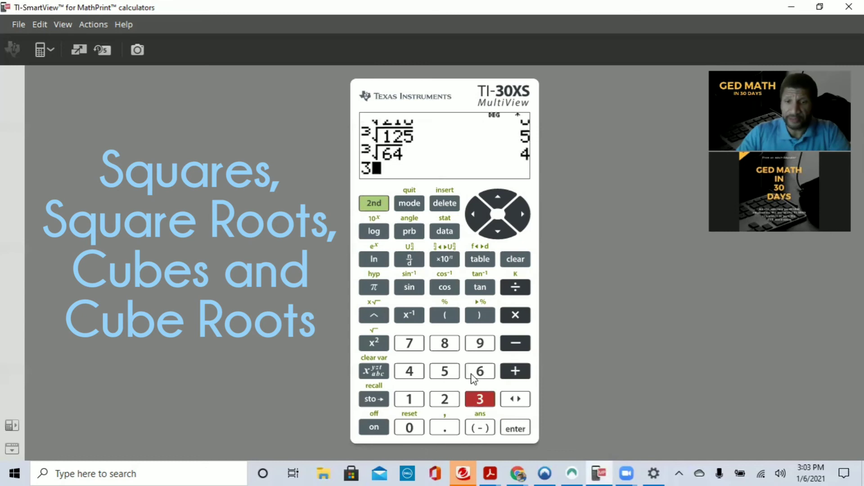
left_click(375, 198)
left_click(379, 317)
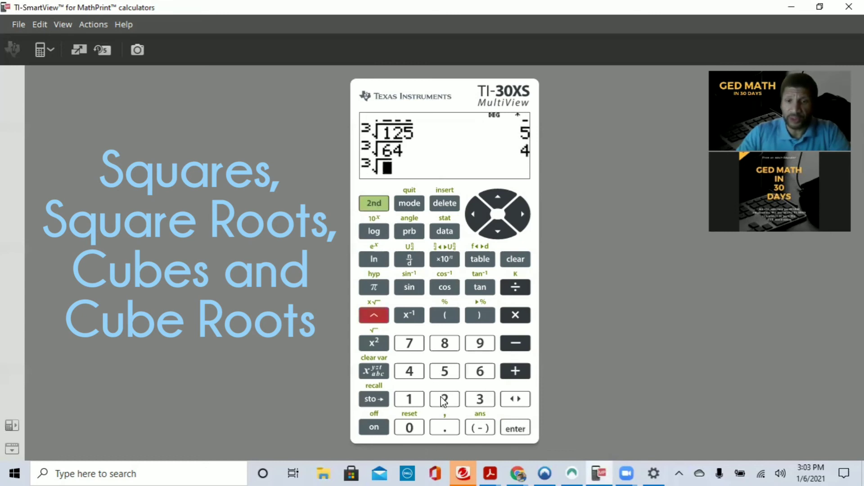
left_click(444, 399)
left_click(410, 343)
left_click(521, 214)
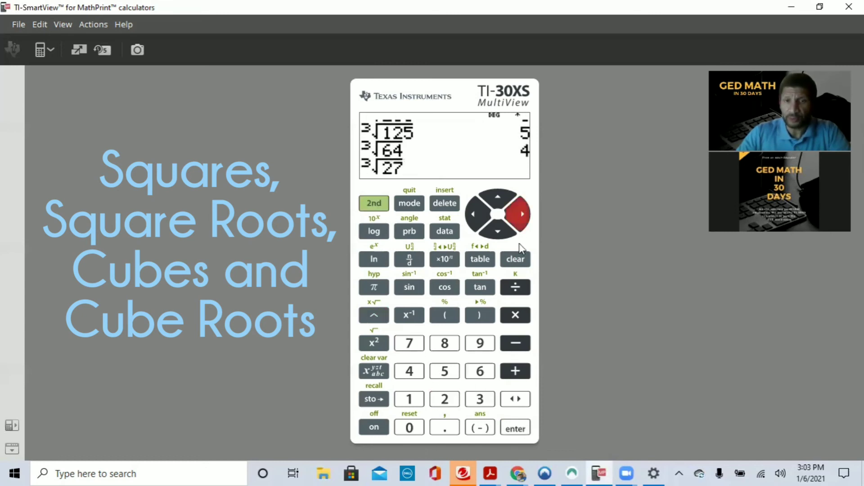
left_click(516, 428)
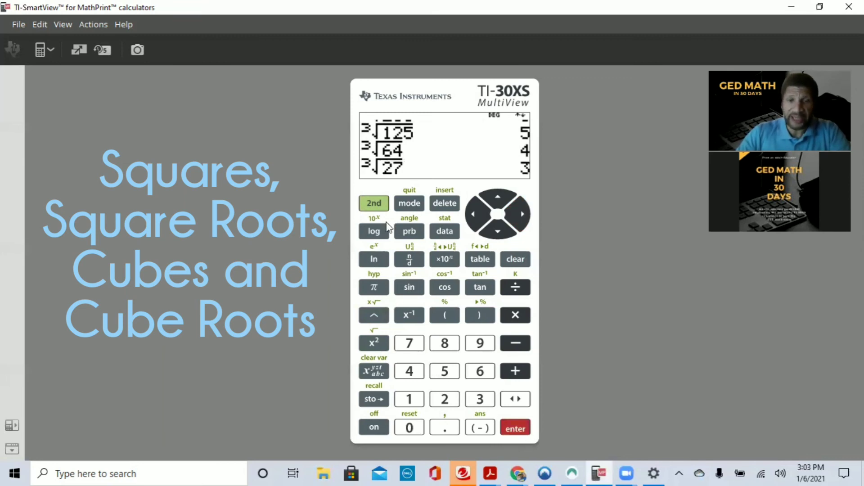
Evaluate the cube root of 8 to get 2
left_click(480, 399)
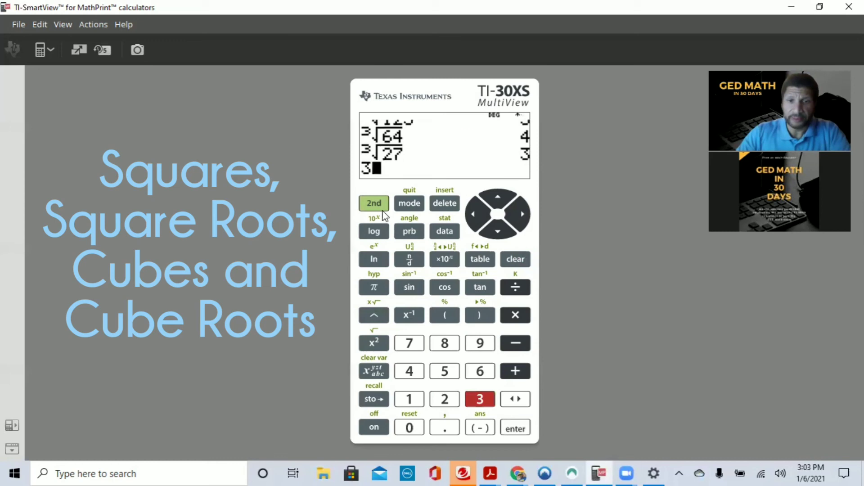
left_click(374, 203)
left_click(374, 315)
left_click(445, 343)
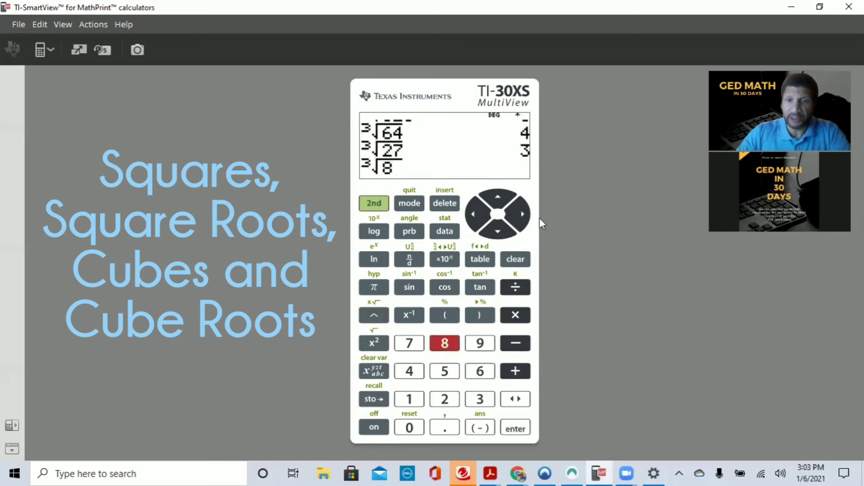
left_click(523, 215)
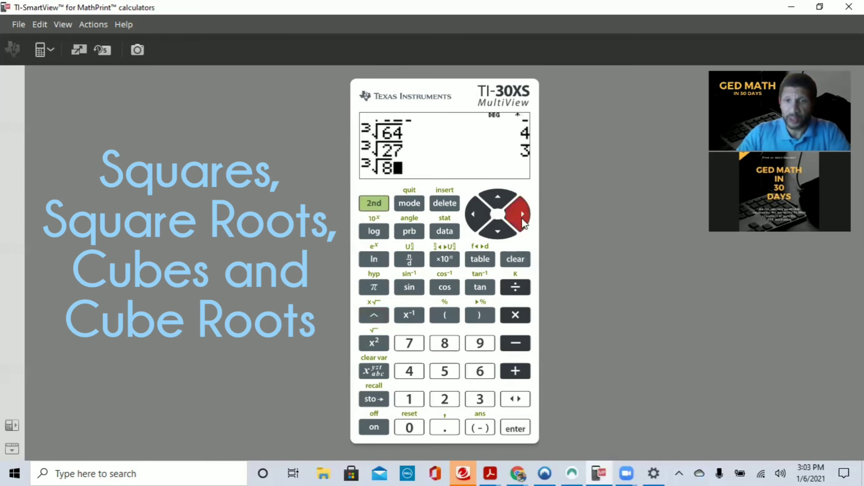
left_click(520, 429)
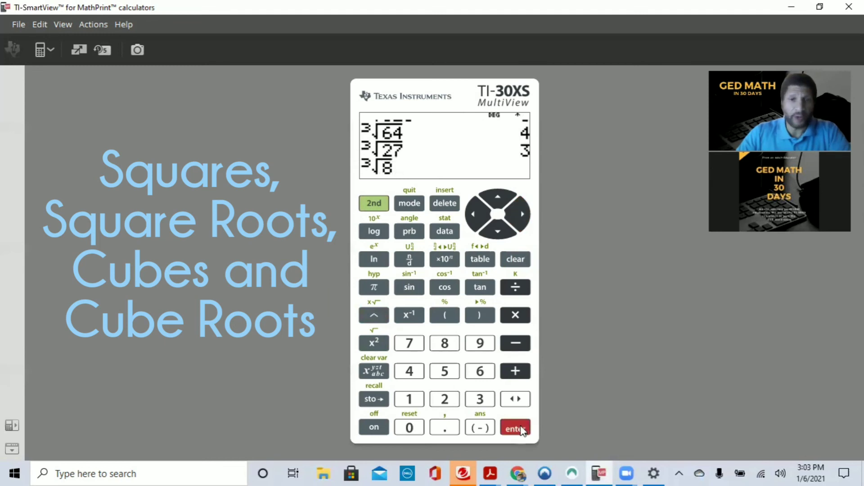
Evaluate the cube root of 1 to get 1
left_click(477, 399)
left_click(374, 203)
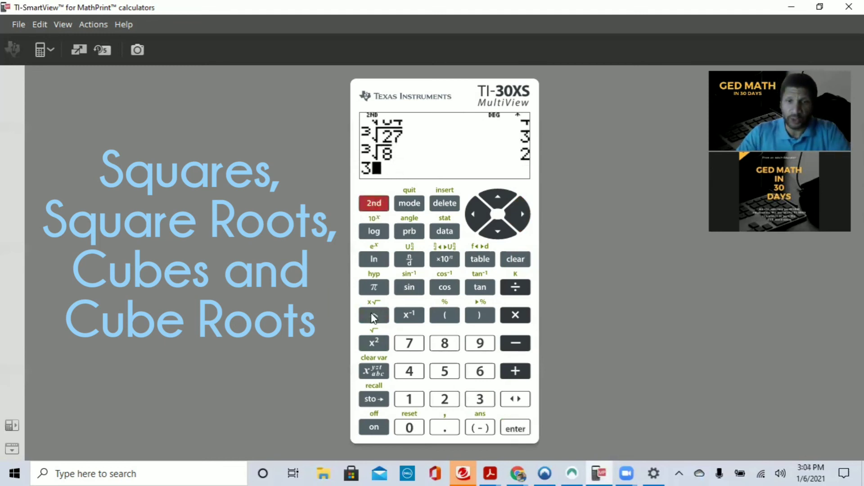
left_click(373, 316)
left_click(409, 400)
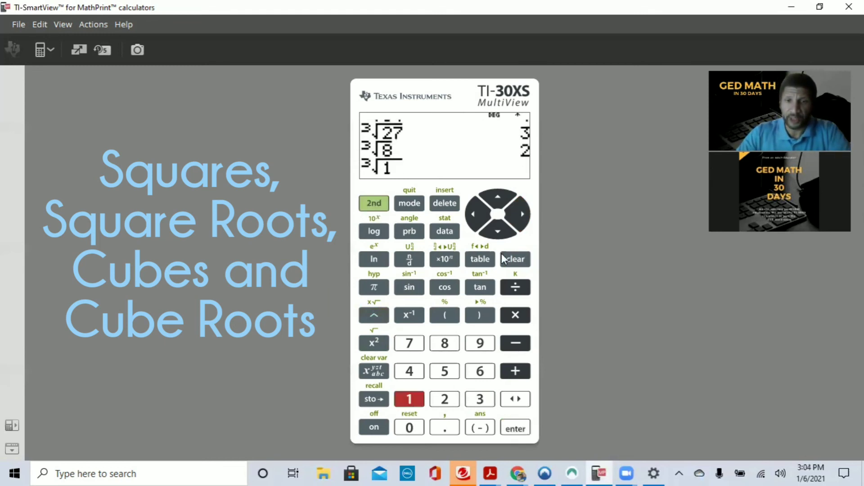
left_click(523, 216)
left_click(518, 430)
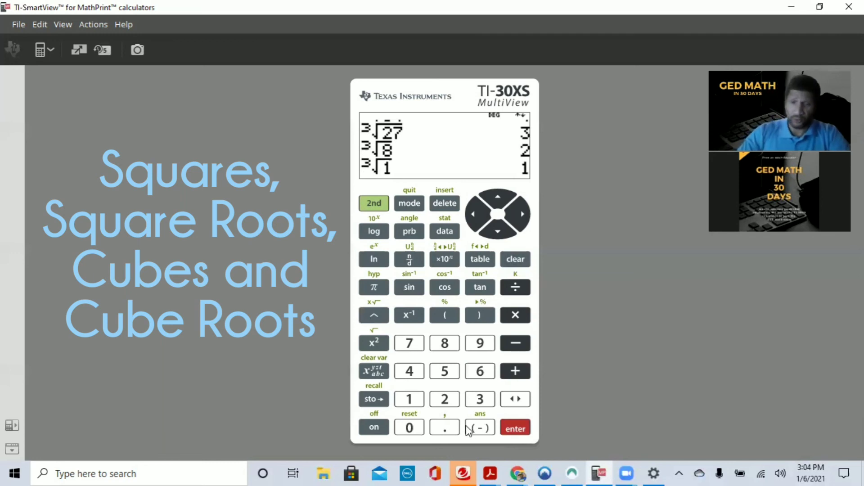
Enter 3√7 + √7 on a new line and evaluate it to get 4√7
left_click(480, 400)
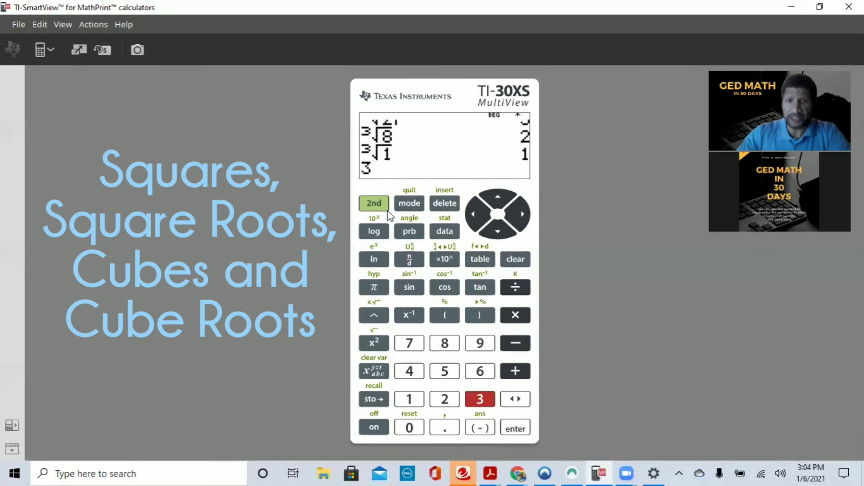
left_click(374, 203)
left_click(375, 344)
left_click(410, 344)
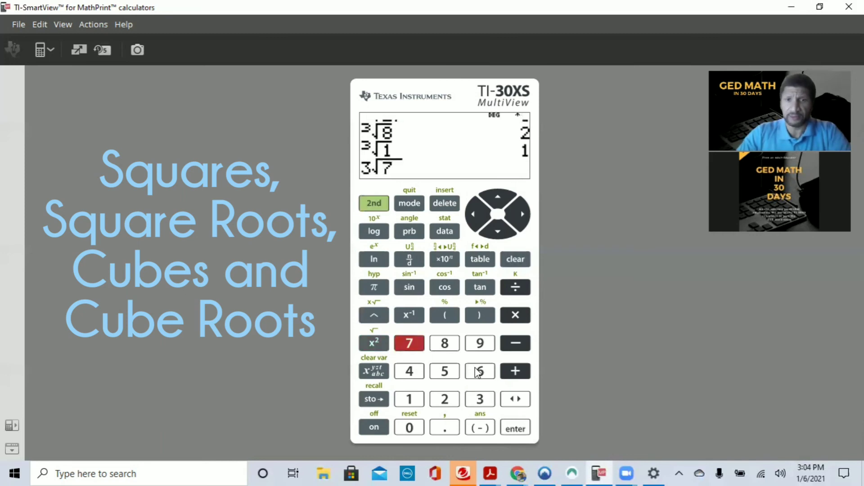
left_click(523, 218)
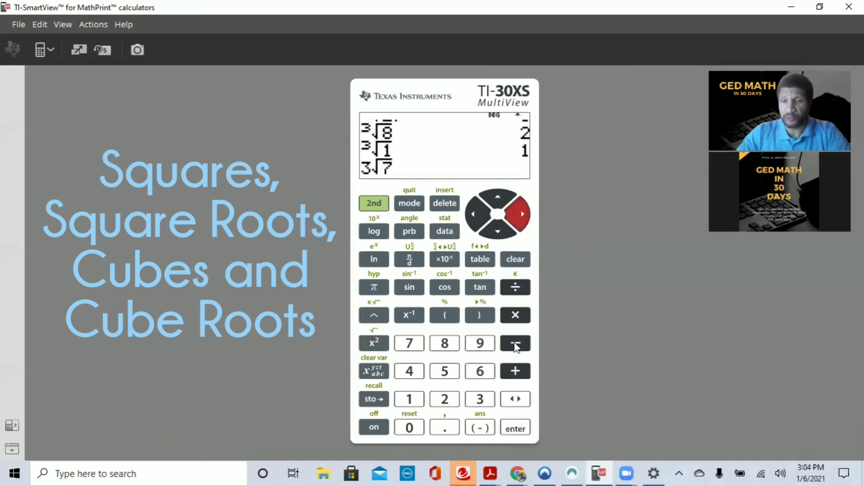
left_click(514, 371)
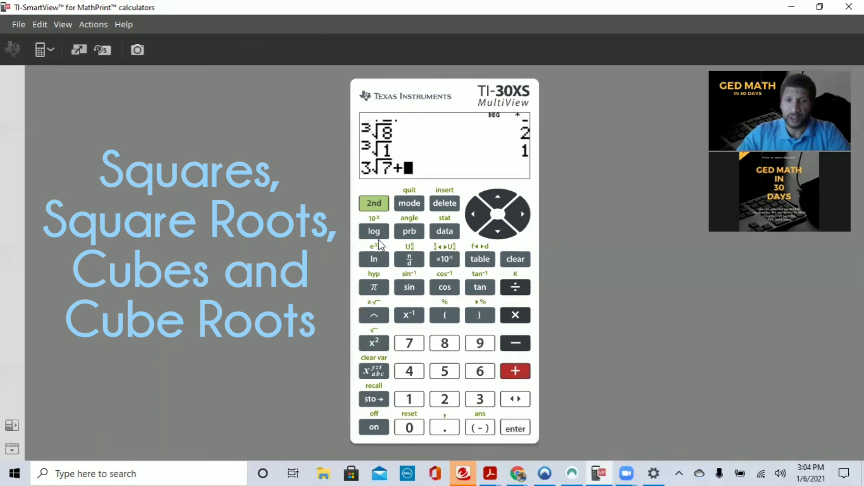
left_click(374, 203)
left_click(366, 347)
left_click(409, 343)
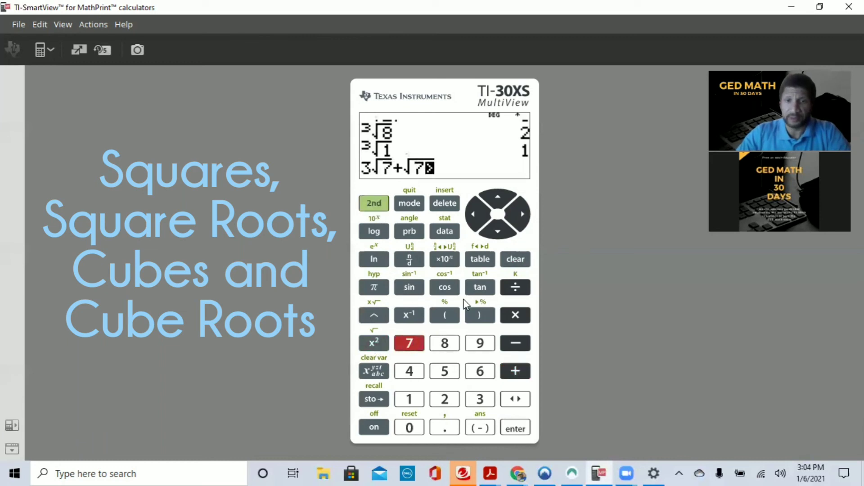
left_click(522, 217)
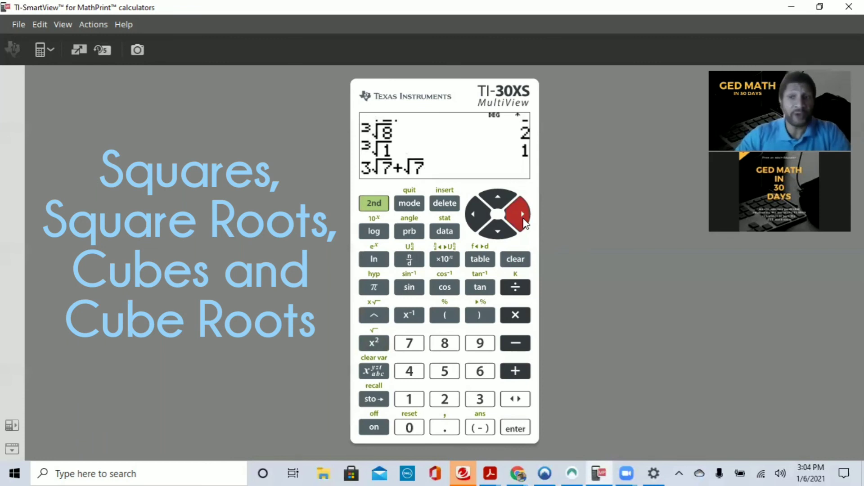
left_click(526, 428)
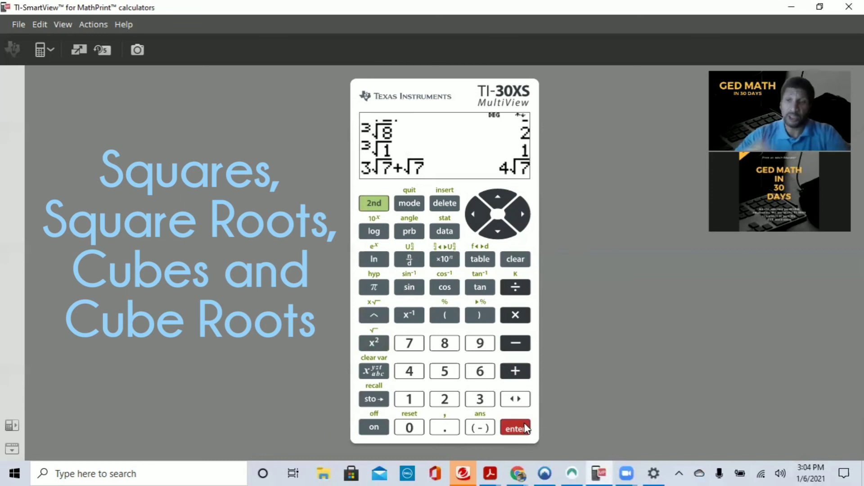